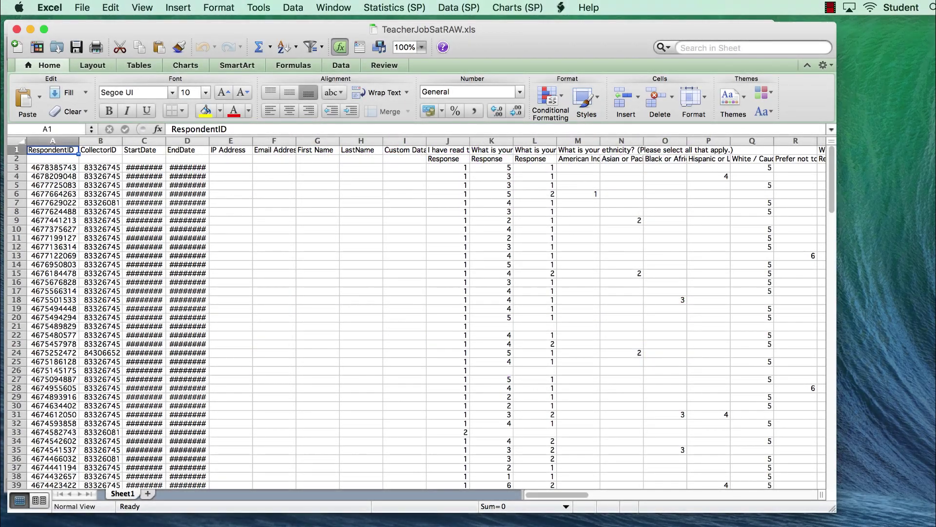
key(Right)
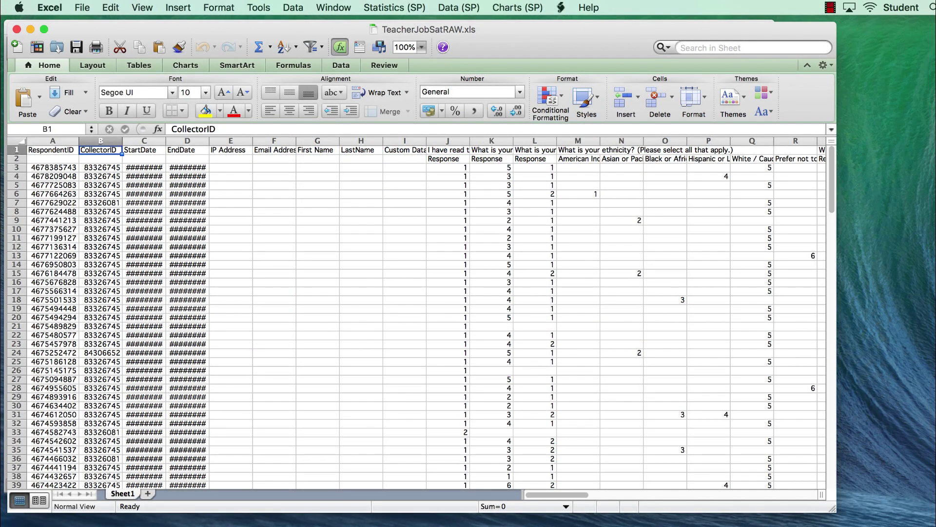
key(Right)
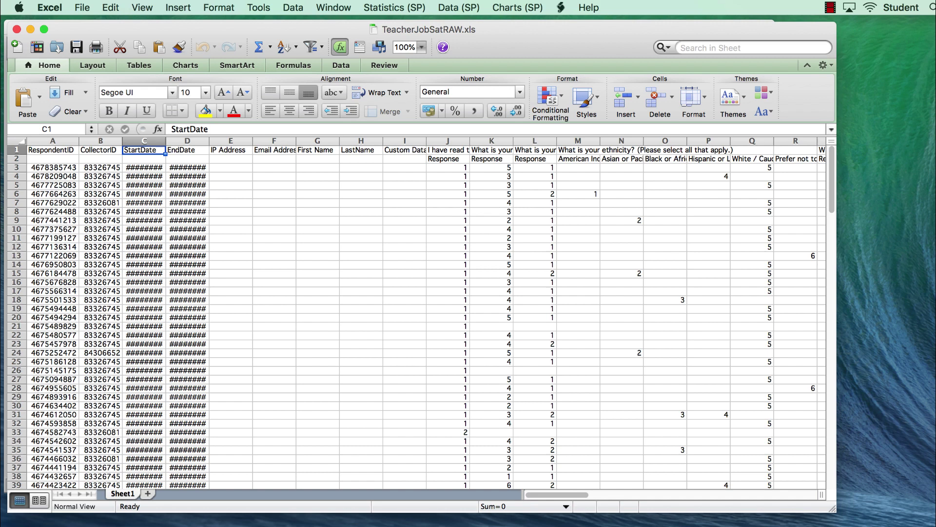
key(Right)
key(Right)
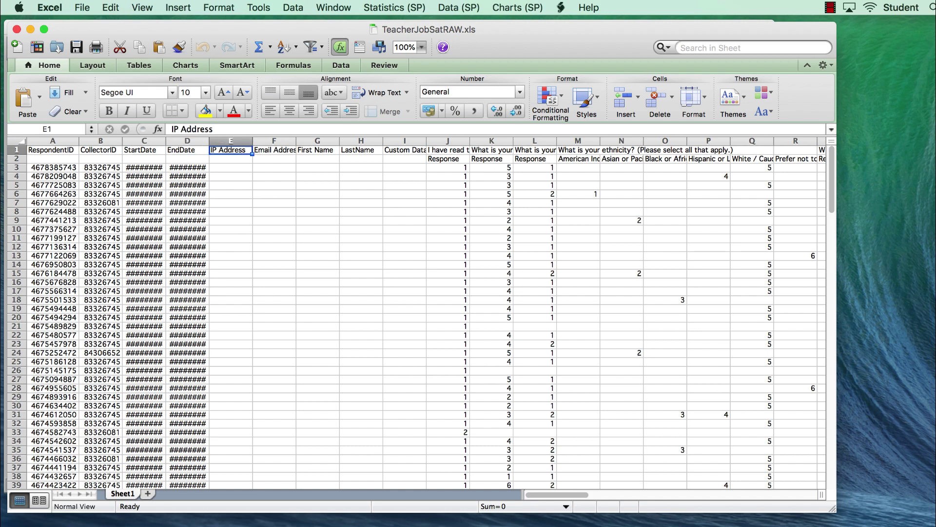
key(Right)
key(Right)
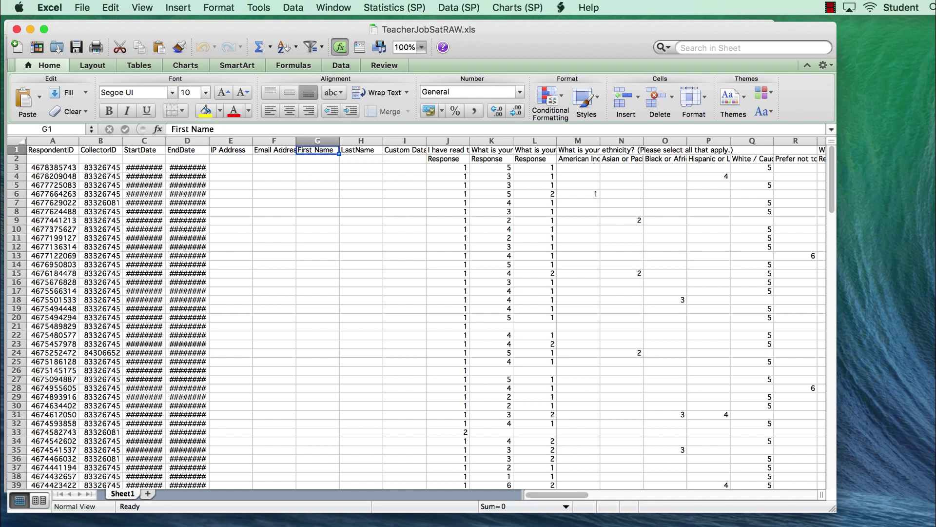
key(Right)
key(Right)
key(Right)
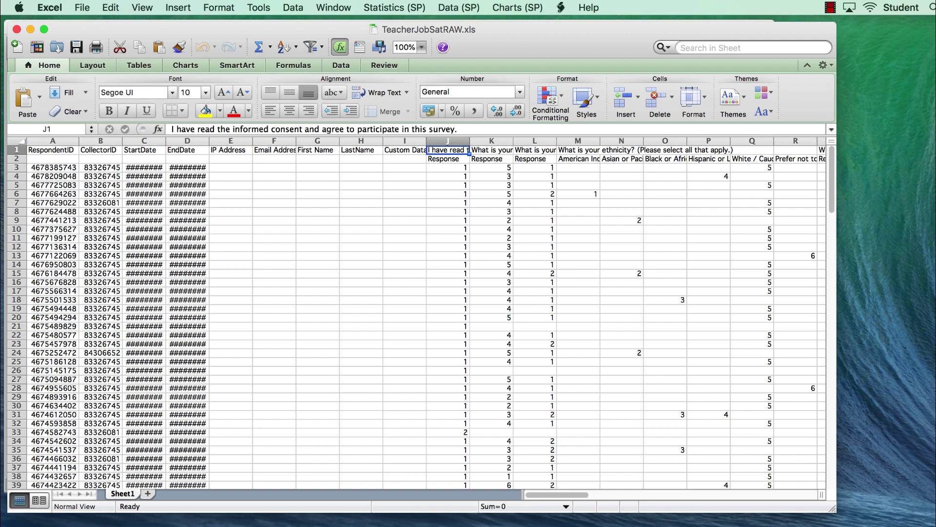
key(Right)
key(Right)
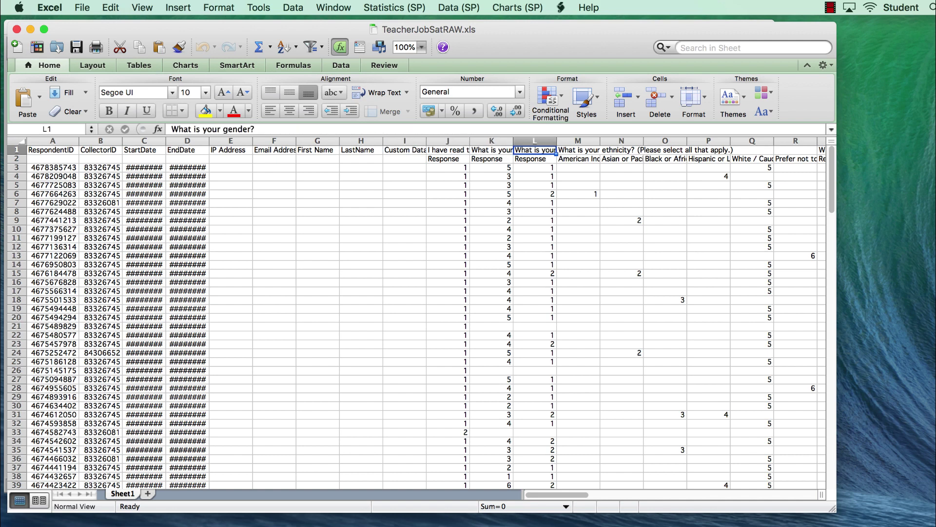
key(Right)
key(Right)
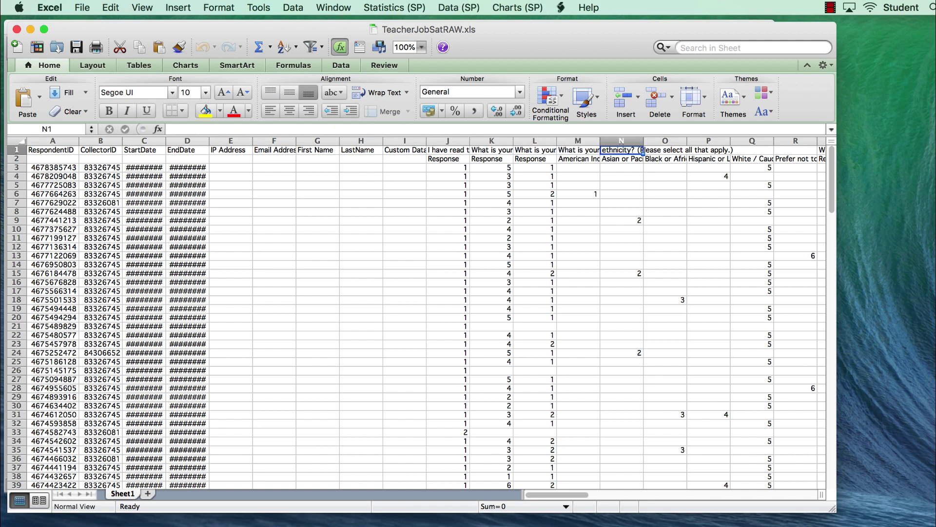
key(Right)
key(Right)
key(Right)
key(Right)
key(Right)
key(Right)
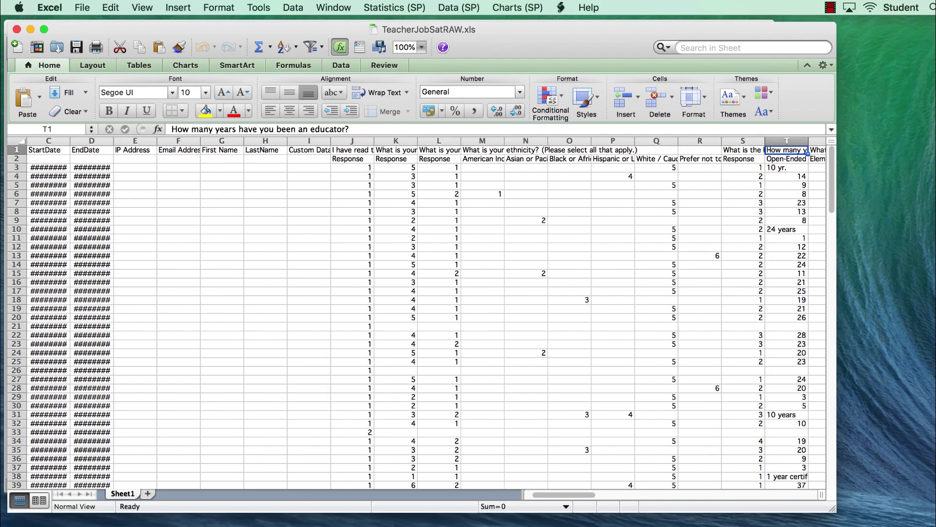
key(Right)
key(Right)
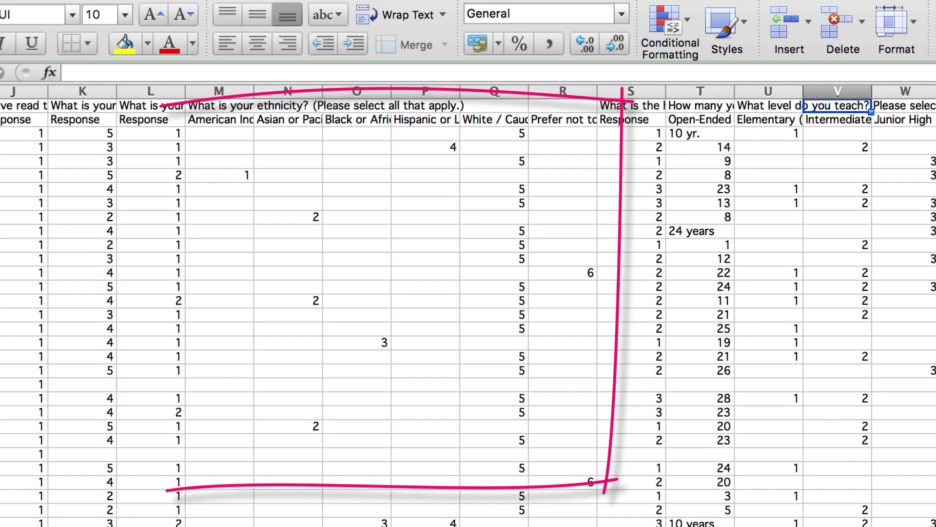
- Select the ethnicity question header M1 and its response columns M through O in Excel
click(215, 101)
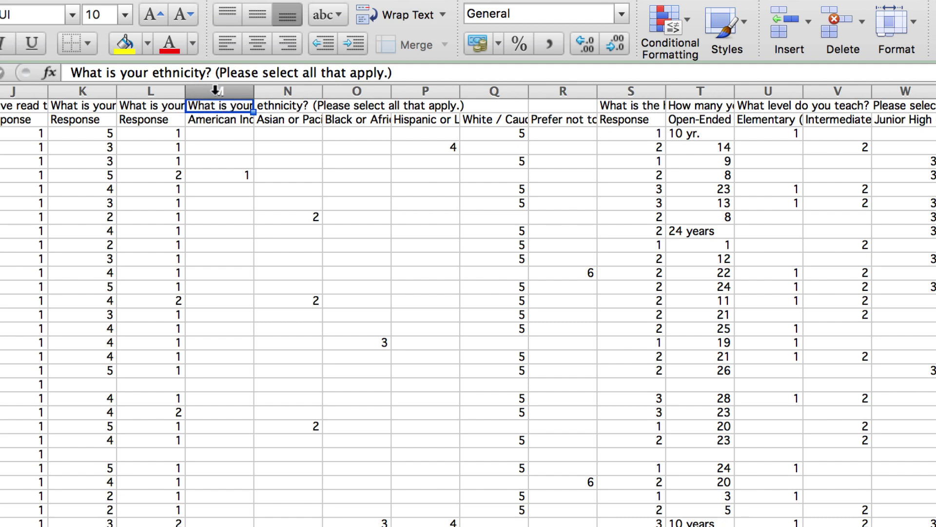
drag(218, 92, 562, 96)
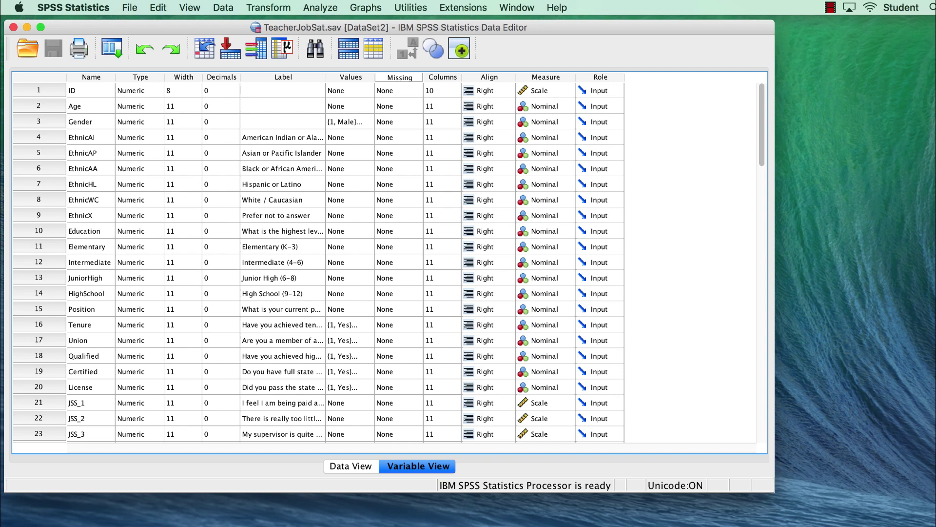
- Widen the Label column and select the ethnicity variables in rows 4 to 8
click(286, 76)
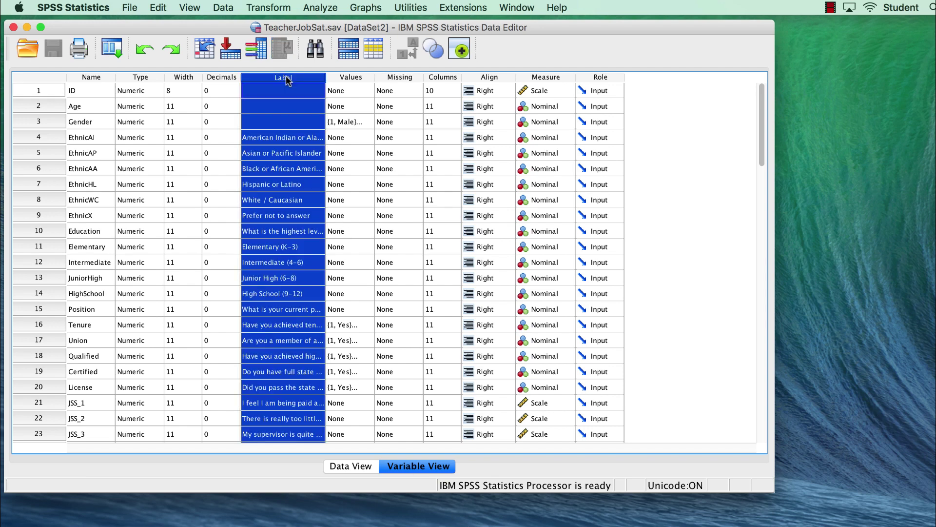
drag(326, 77, 420, 77)
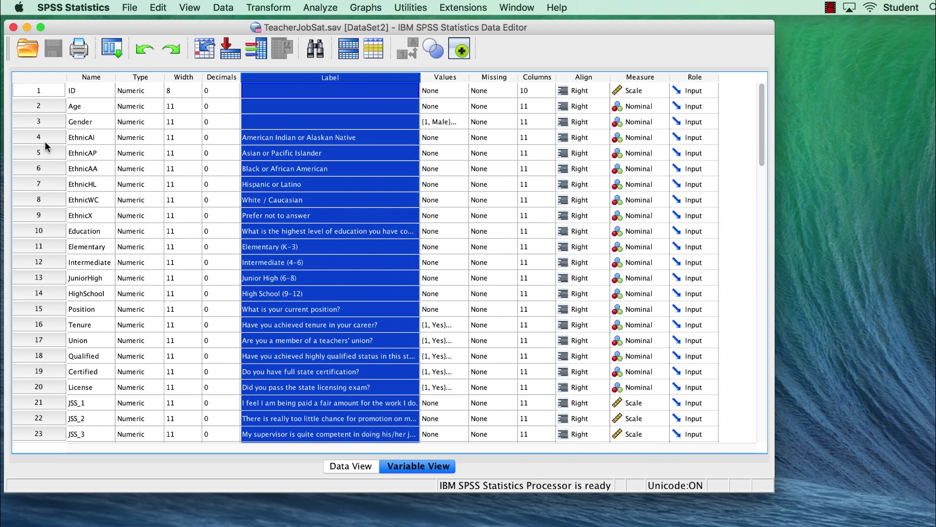
mouse_move(46, 138)
mouse_down()
mouse_move(52, 202)
mouse_move(55, 150)
mouse_up()
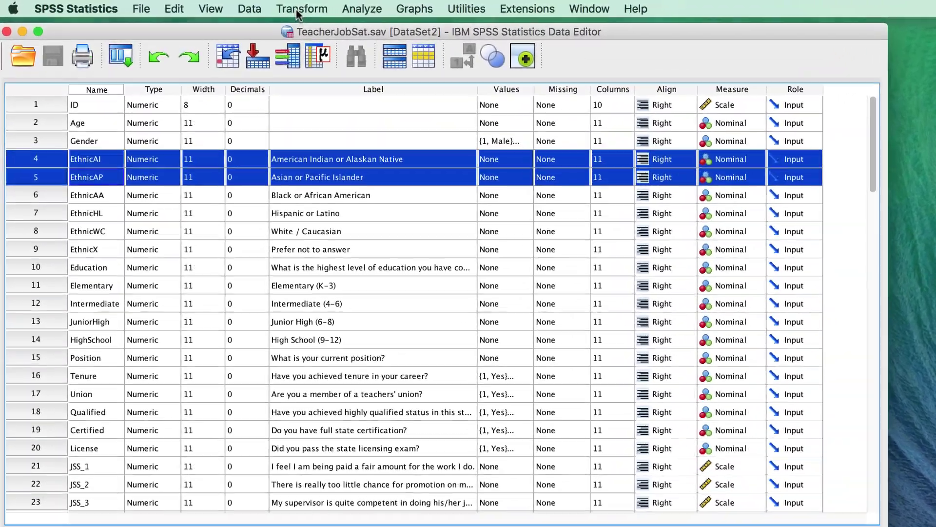
- In Recode into Same Variables, show variable names and move EthnicAI–EthnicX into Variables
click(277, 8)
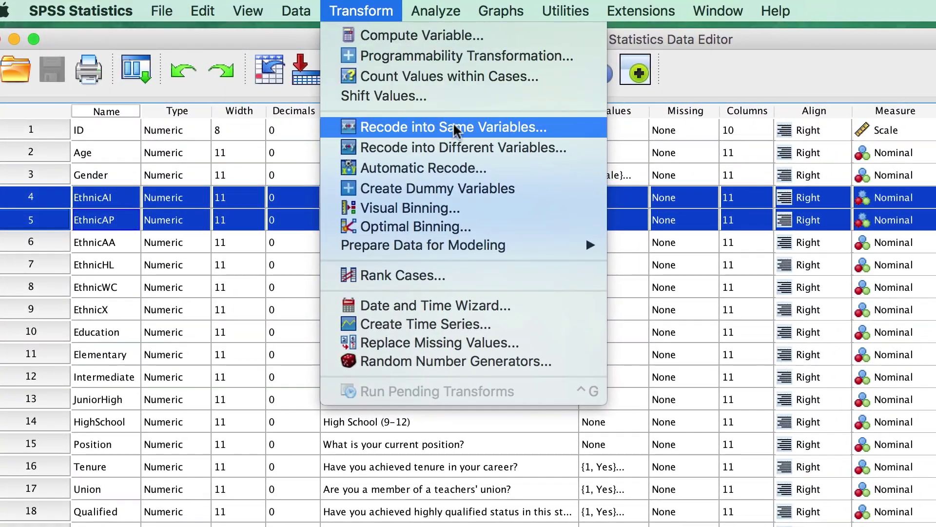
click(455, 128)
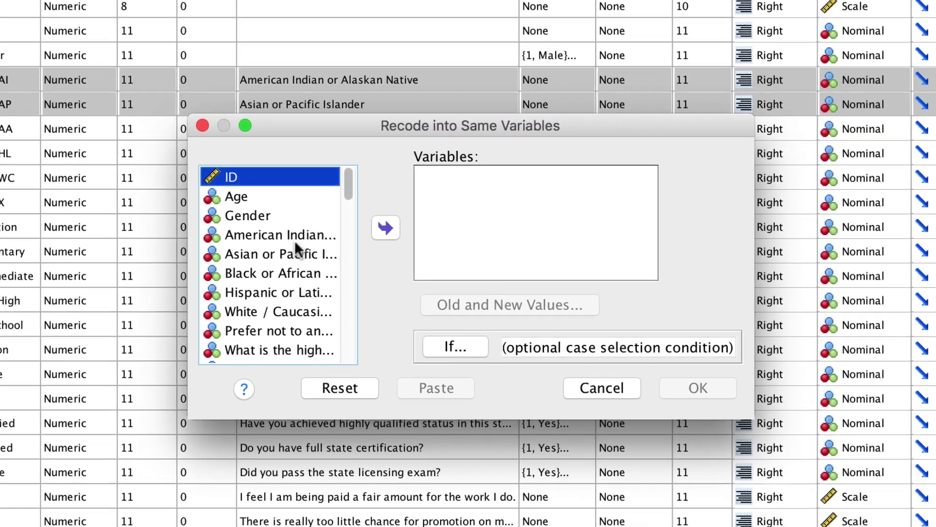
right_click(369, 340)
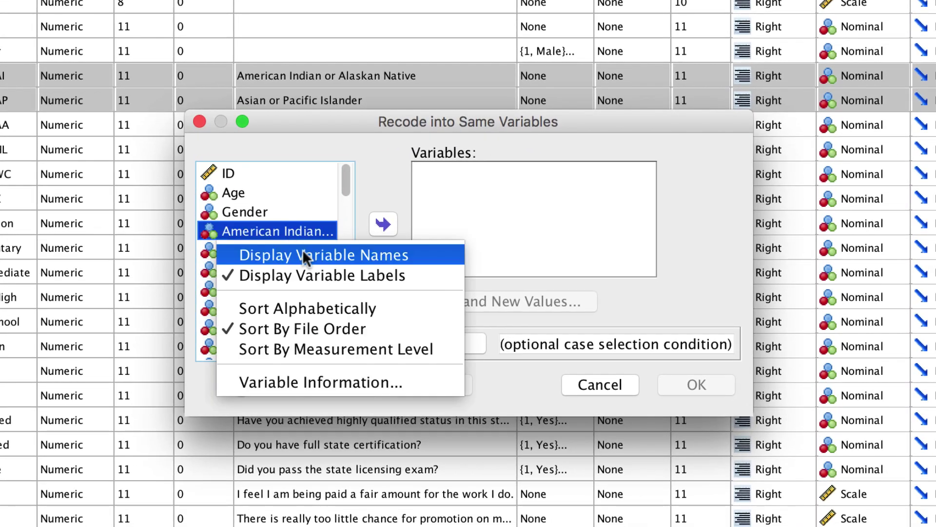
click(303, 251)
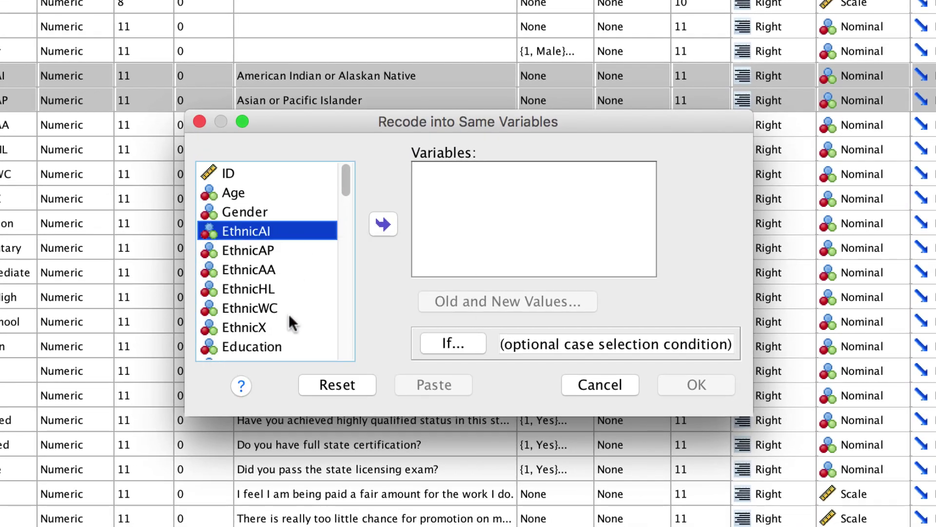
shift+click(290, 331)
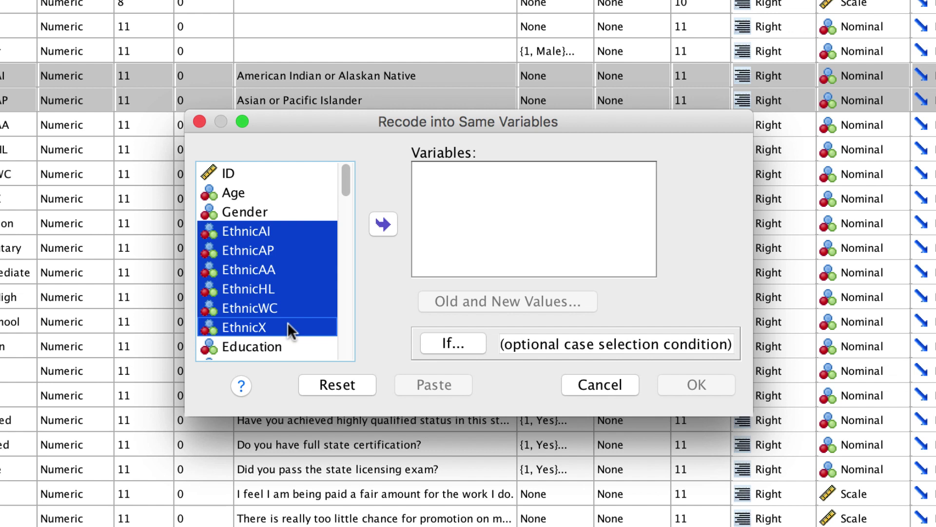
click(382, 225)
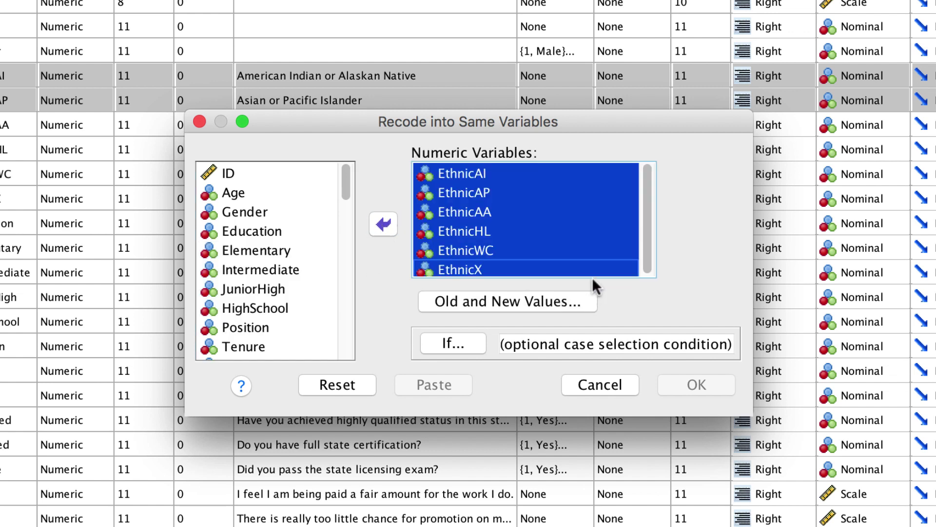
click(525, 303)
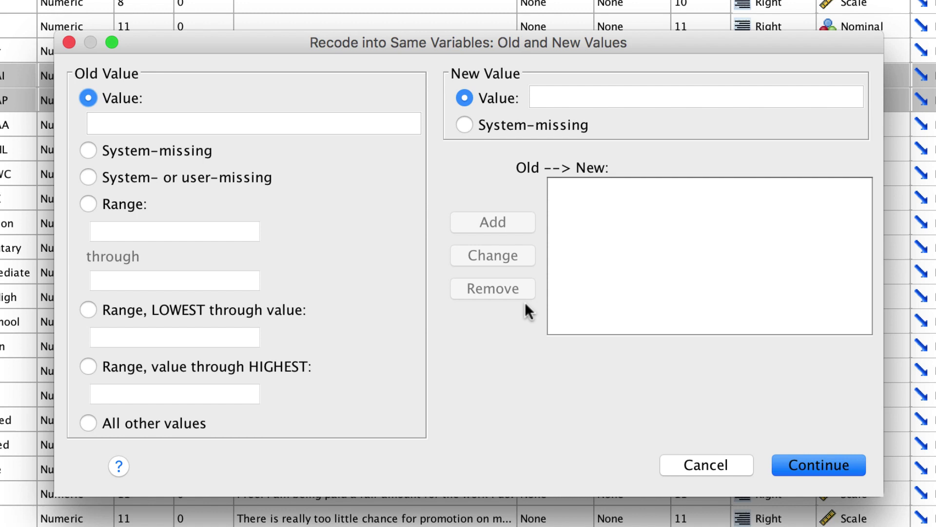
- Add a recode rule mapping the range 1 through 6 to new value 1
click(88, 204)
click(111, 230)
text(1)
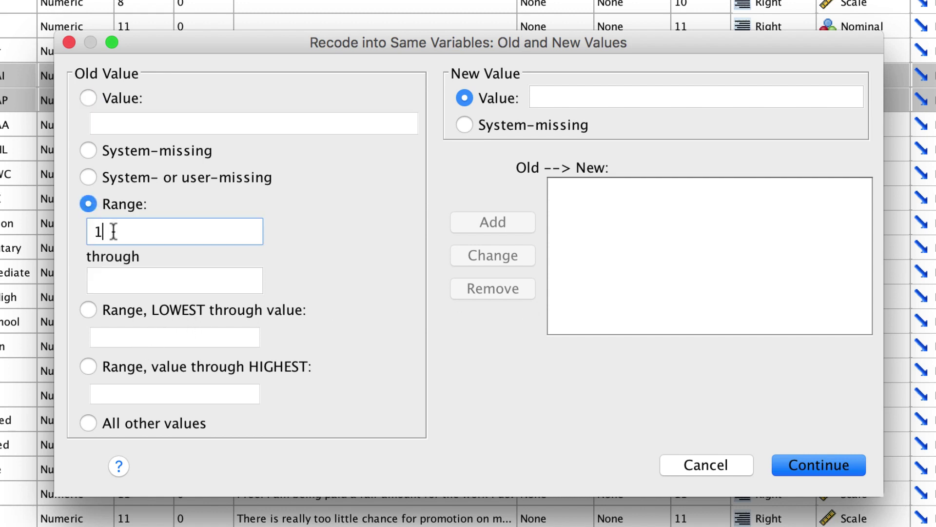
click(133, 281)
text(6)
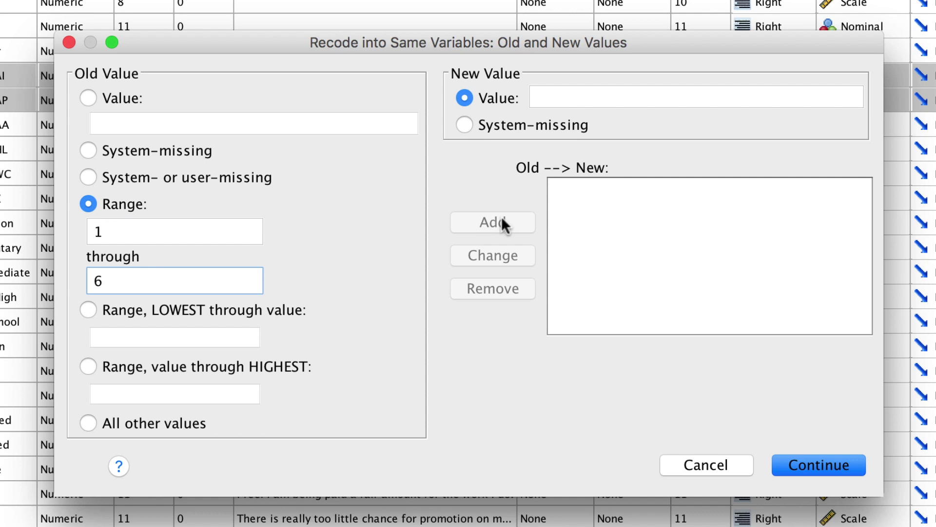
click(537, 97)
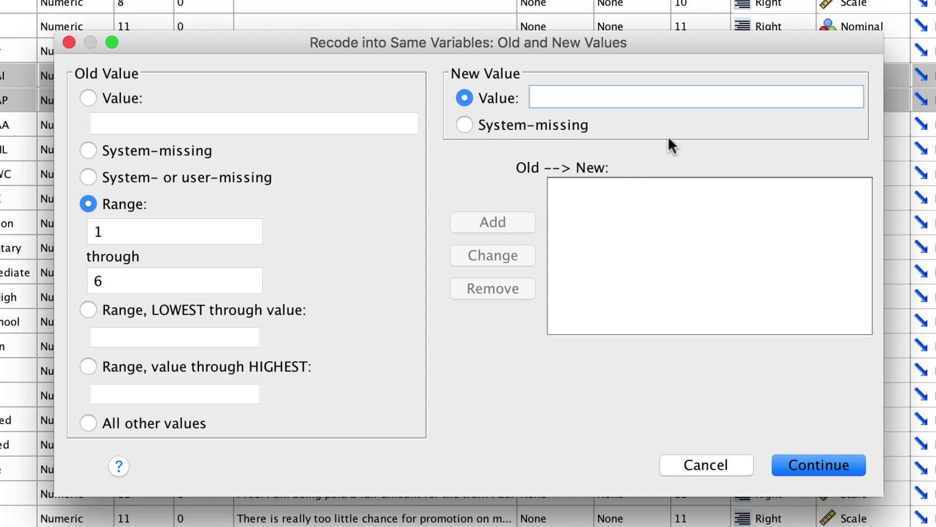
text(1)
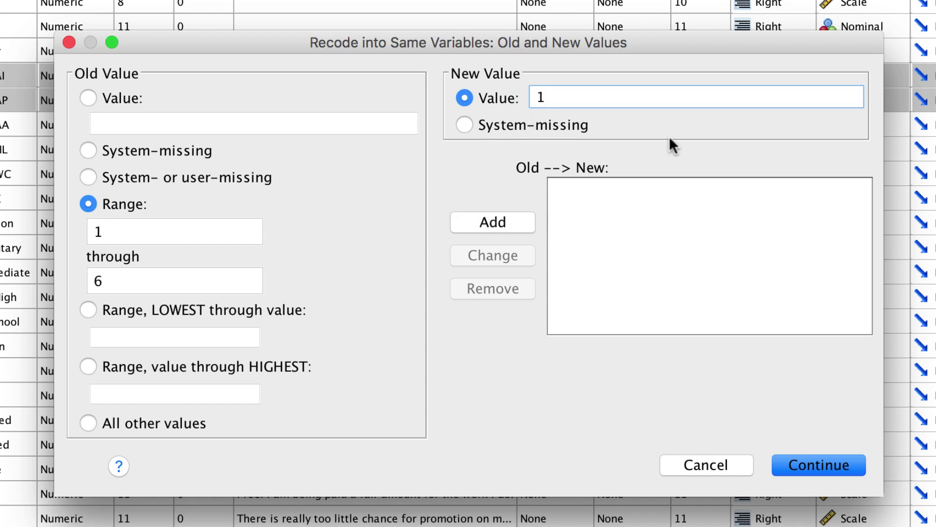
click(508, 224)
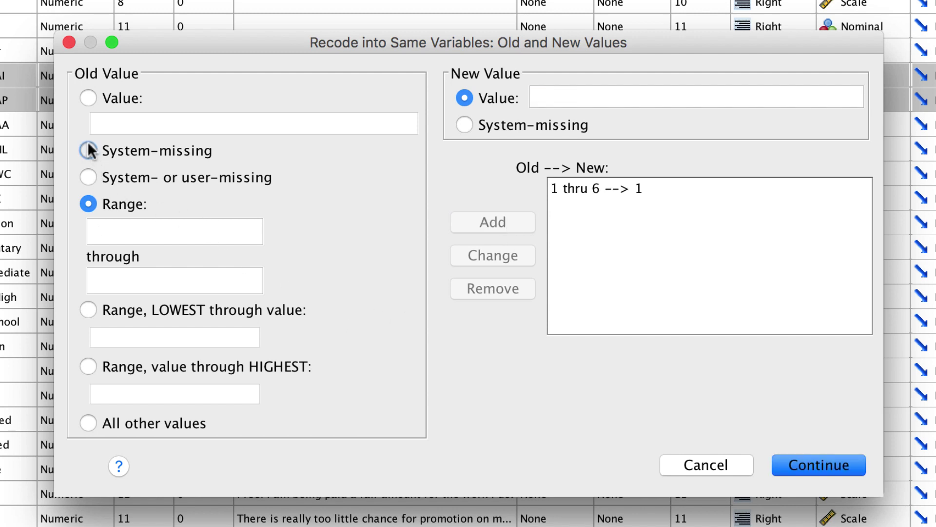
- Add a recode rule mapping system-missing values to 0
click(105, 152)
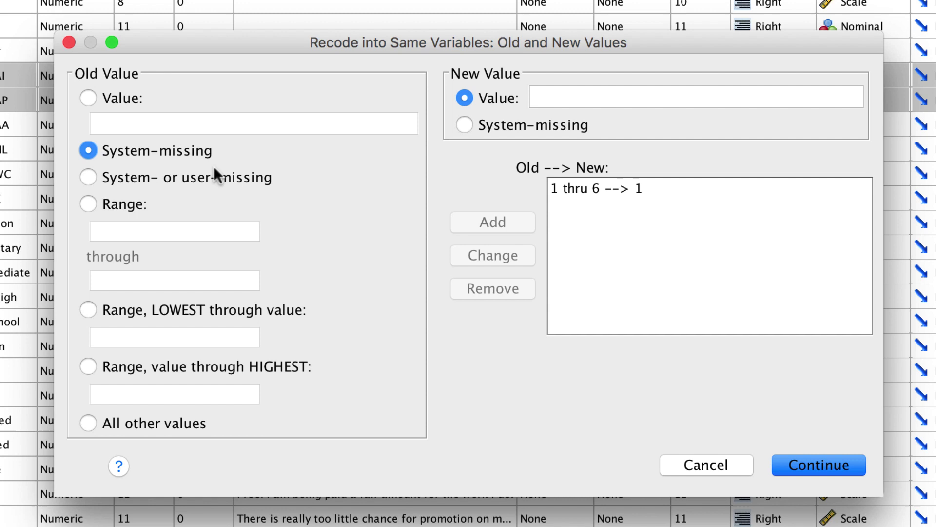
click(554, 101)
text(0)
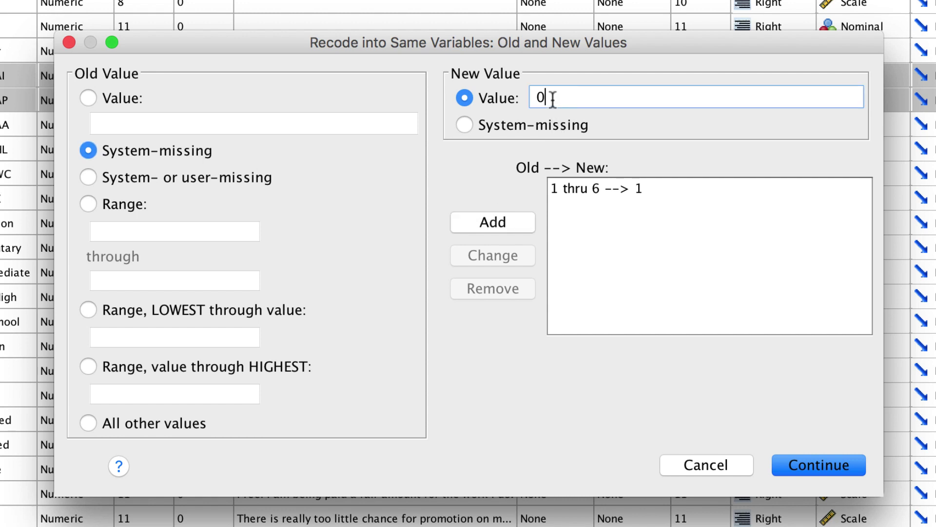
click(519, 222)
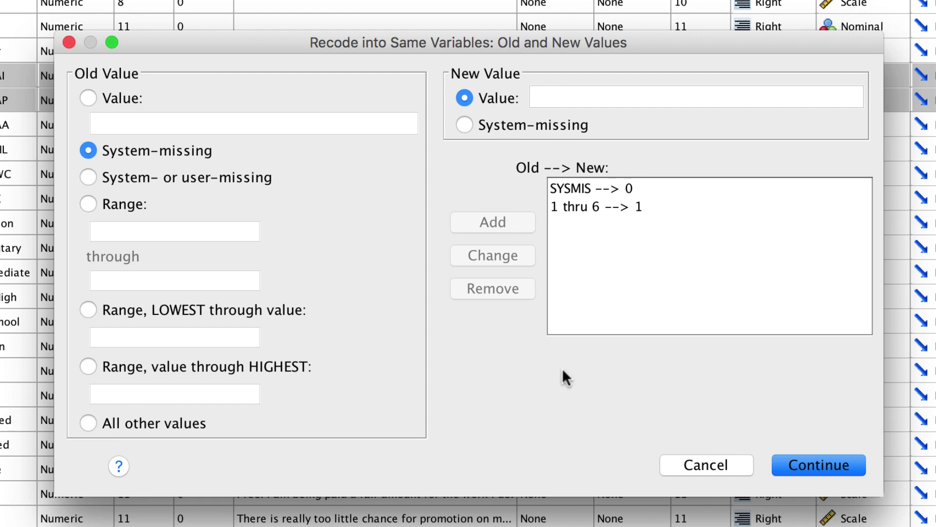
- Confirm the rules, run the ethnicity recode, and switch to Data View
click(793, 460)
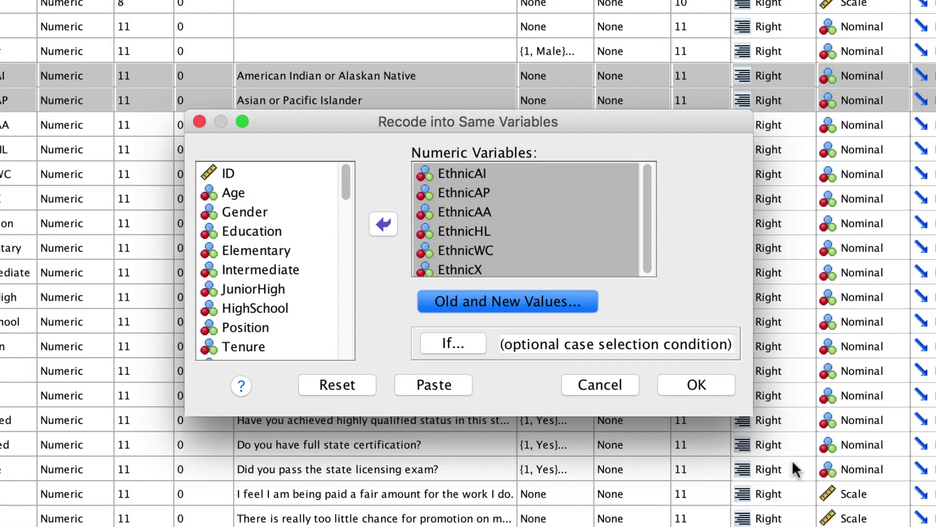
click(702, 385)
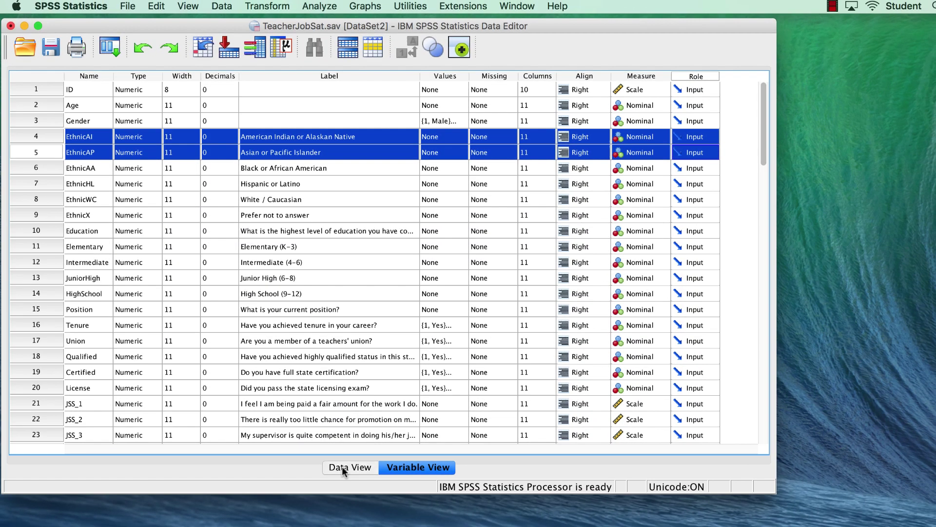
click(342, 469)
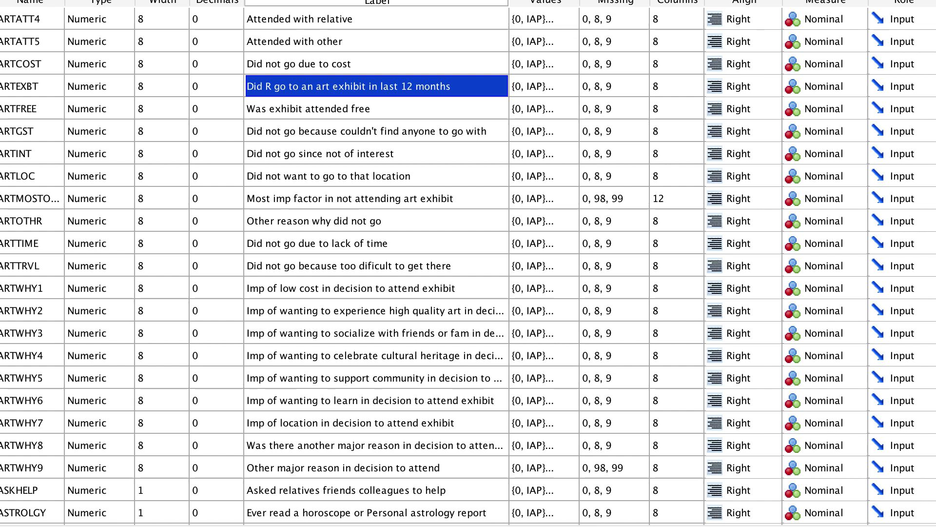
click(420, 312)
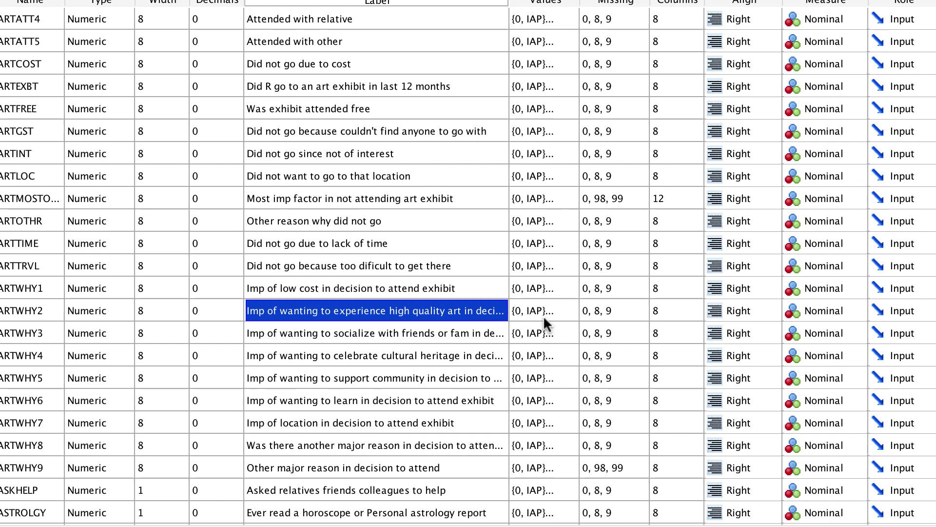
click(571, 311)
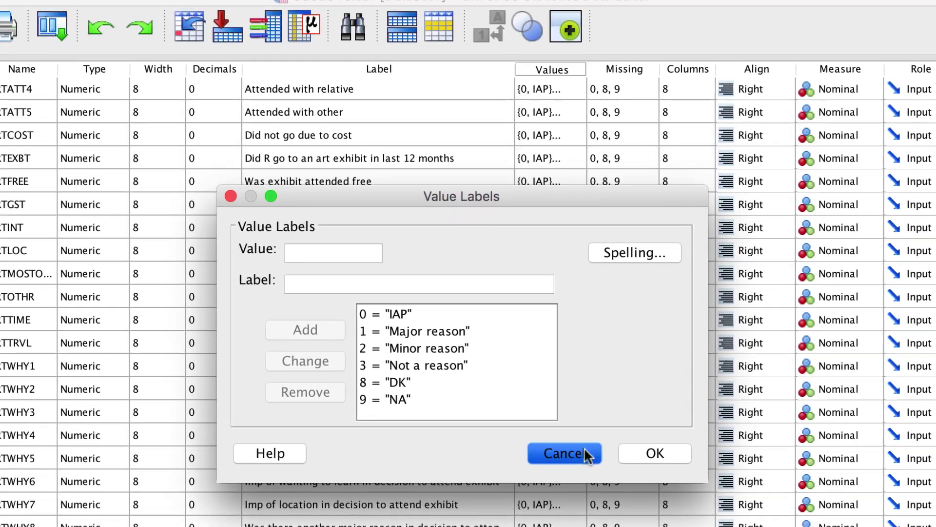
click(578, 374)
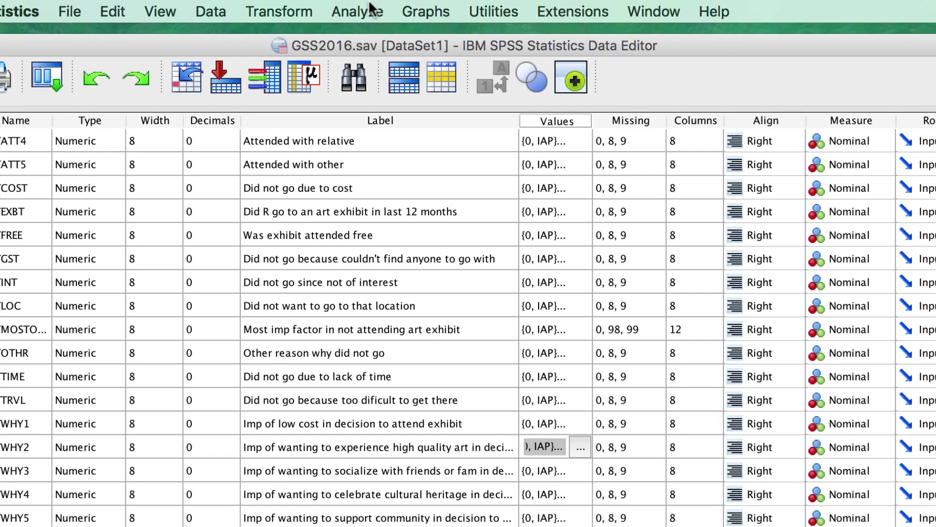
- Move ARTWHY1 through ARTWHY7 into a new multiple response set definition
click(372, 13)
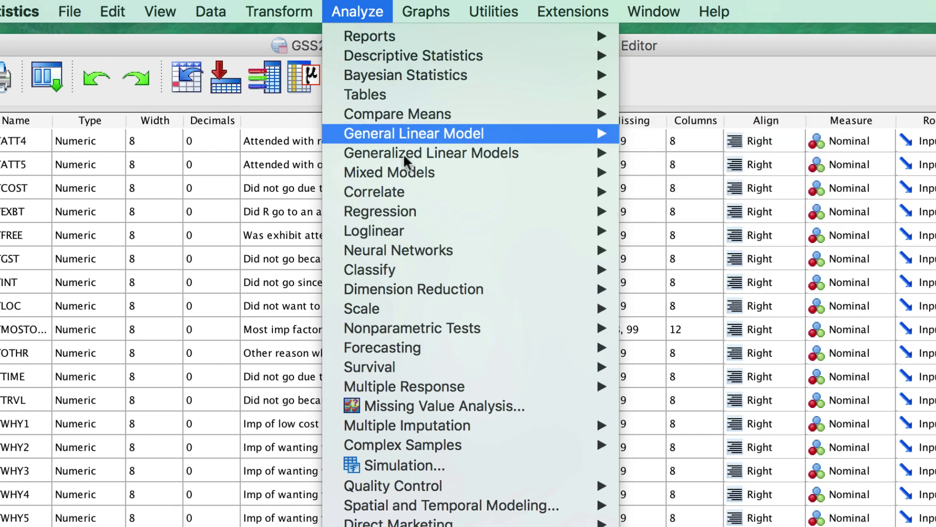
mouse_move(404, 386)
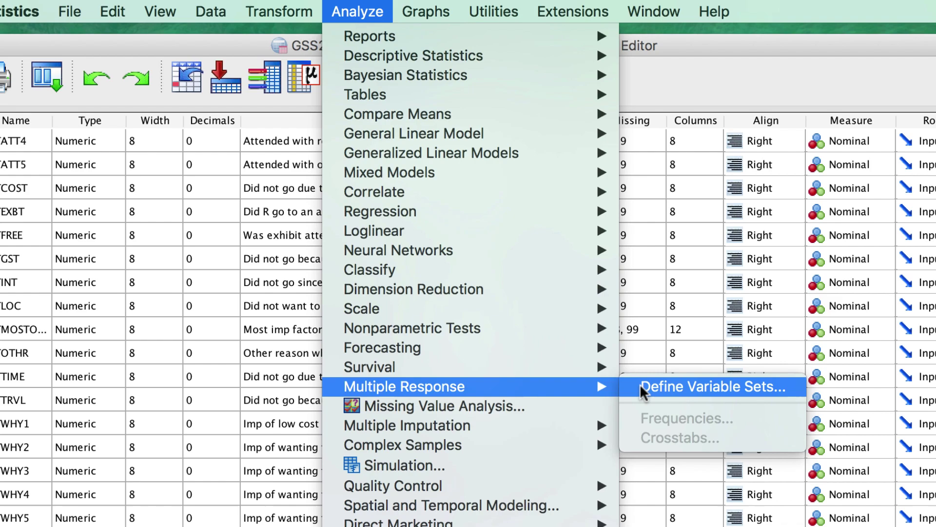
click(784, 385)
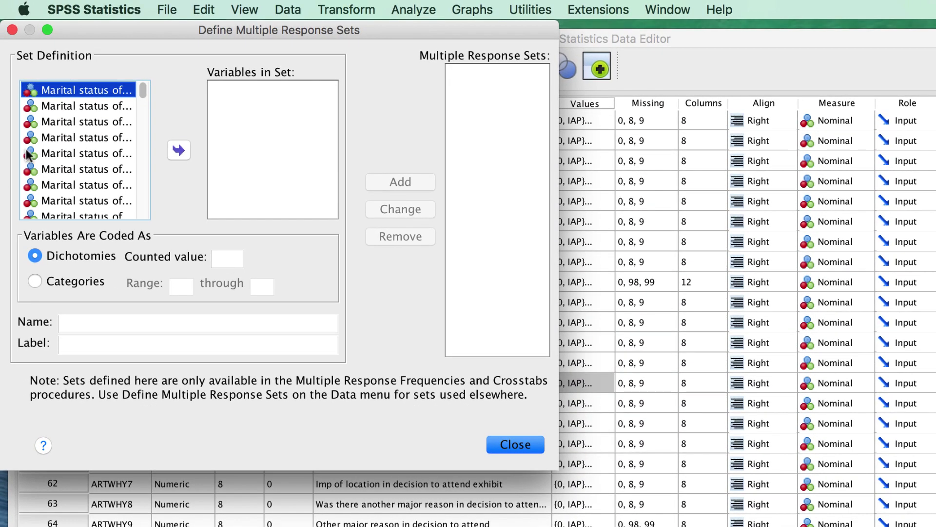
scroll(95, 174, down, 3)
scroll(94, 175, down, 5)
scroll(94, 177, down, 5)
scroll(94, 177, down, 5)
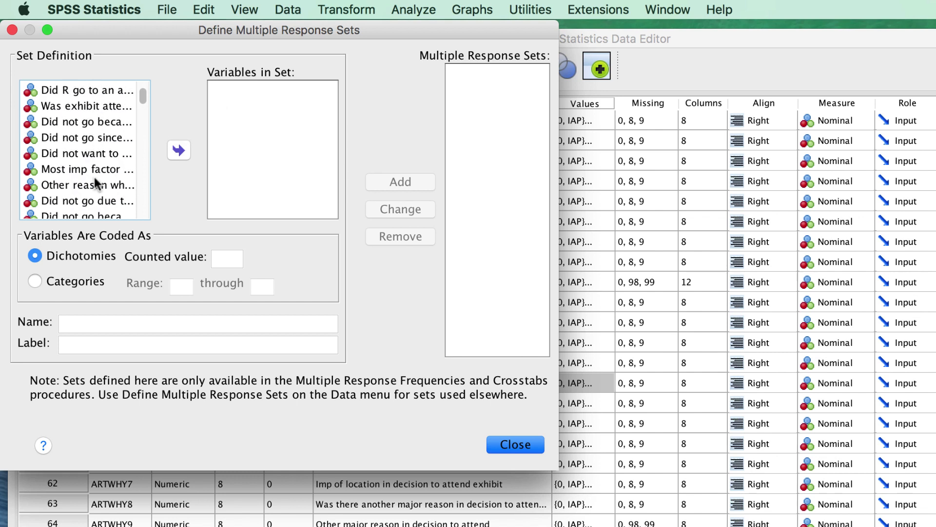
scroll(95, 177, down, 3)
scroll(94, 178, down, 2)
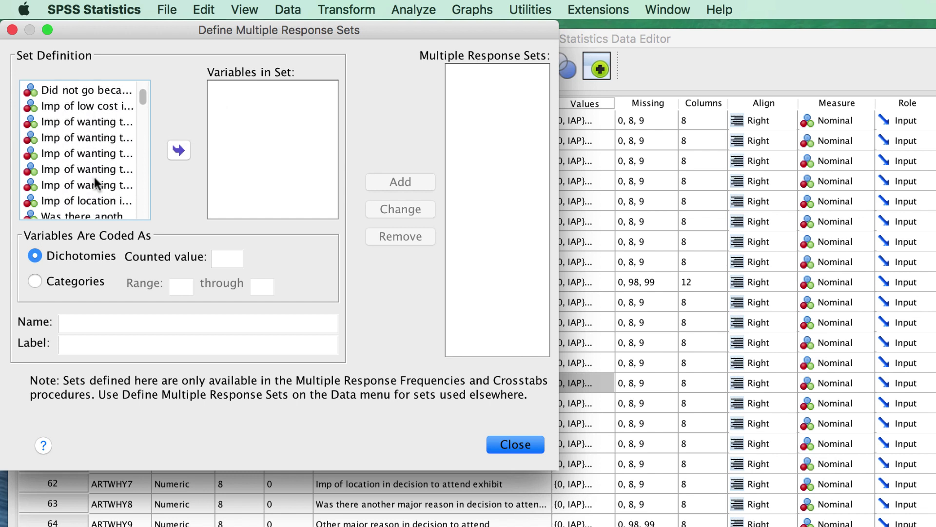
click(95, 106)
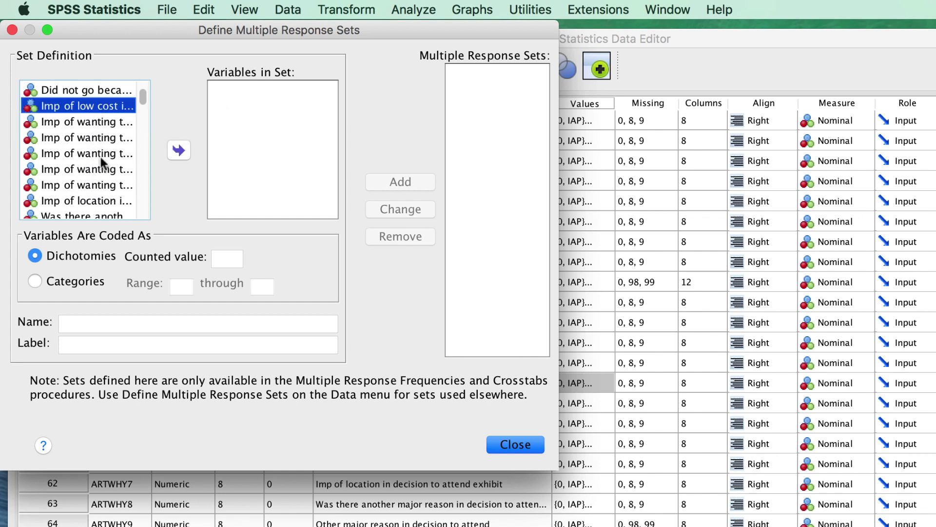
shift+click(100, 197)
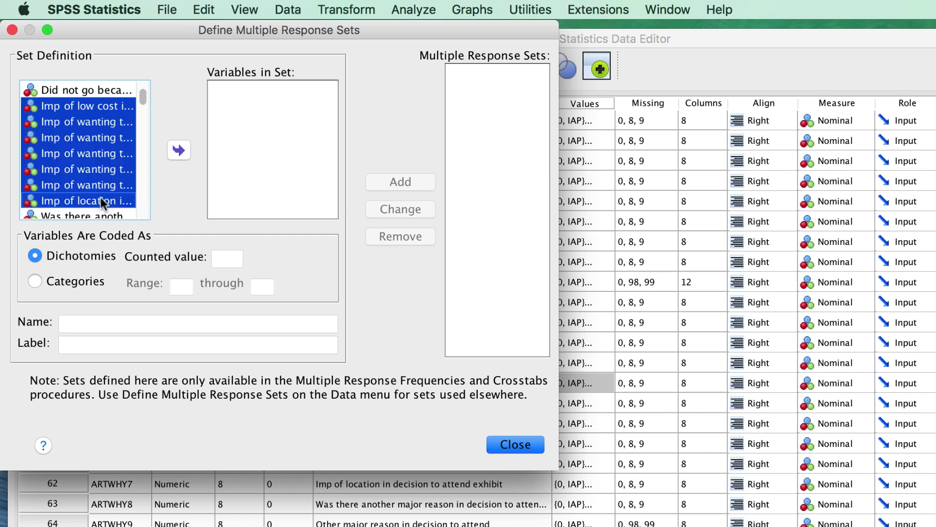
click(179, 151)
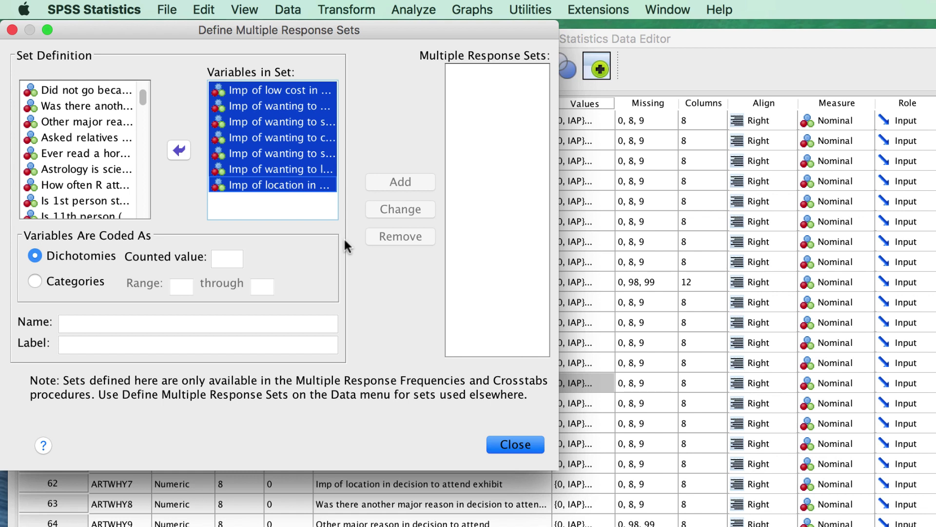
- Code the set as categories 1 through 3, name it Attend, and add it
click(37, 281)
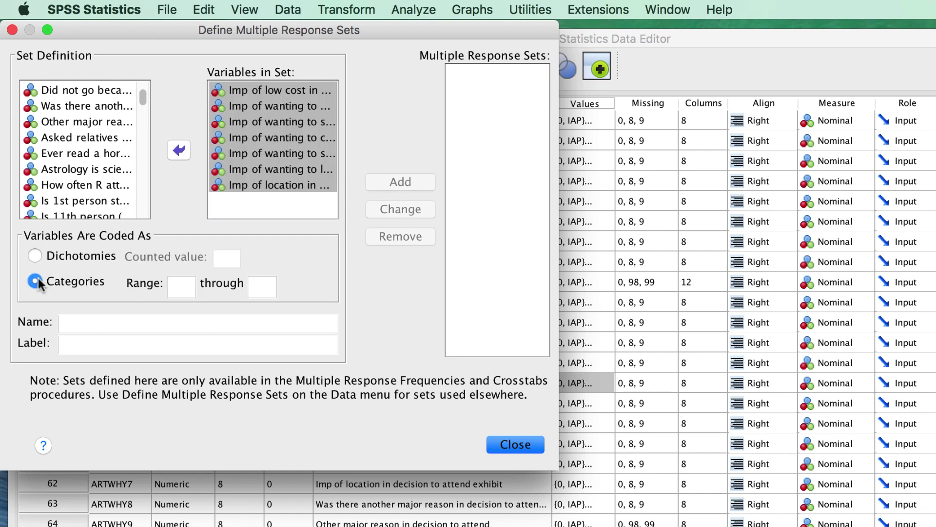
click(179, 286)
text(1)
click(257, 288)
text(3)
click(258, 325)
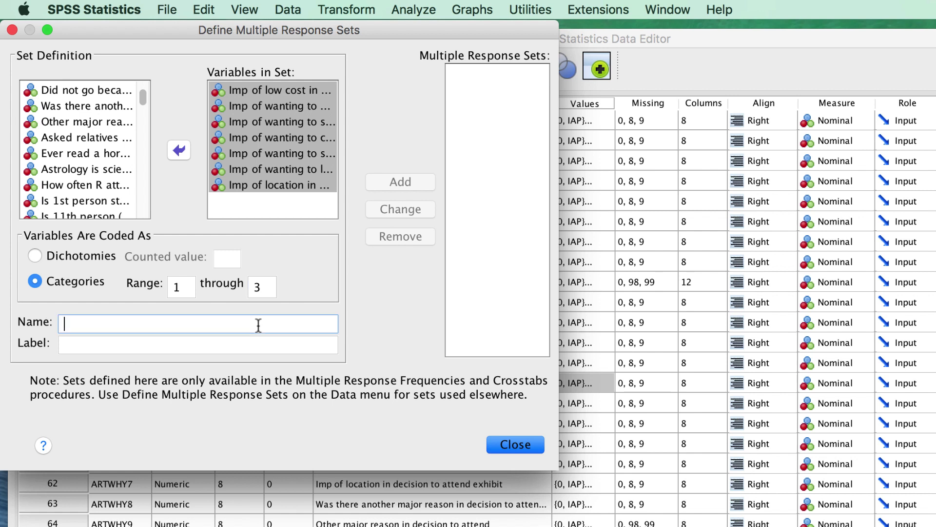
text(Atte)
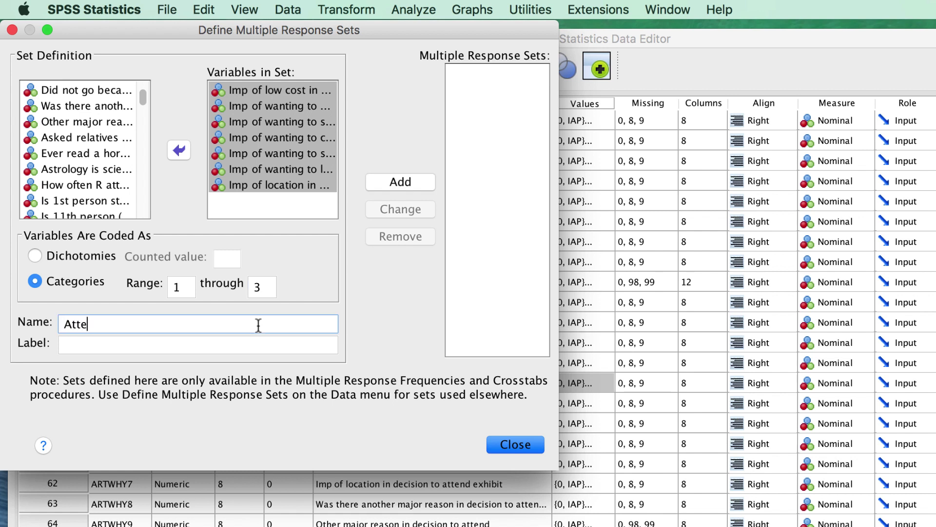
text(nd)
click(407, 181)
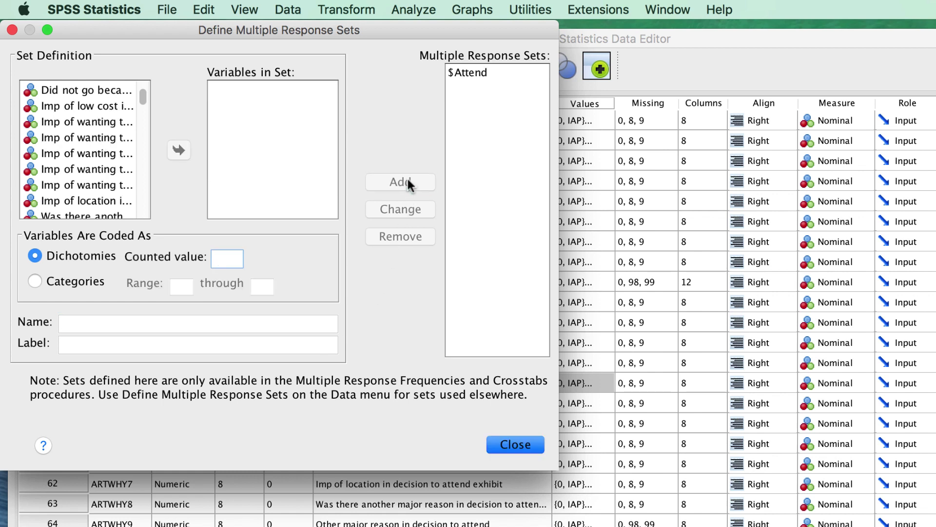
click(530, 447)
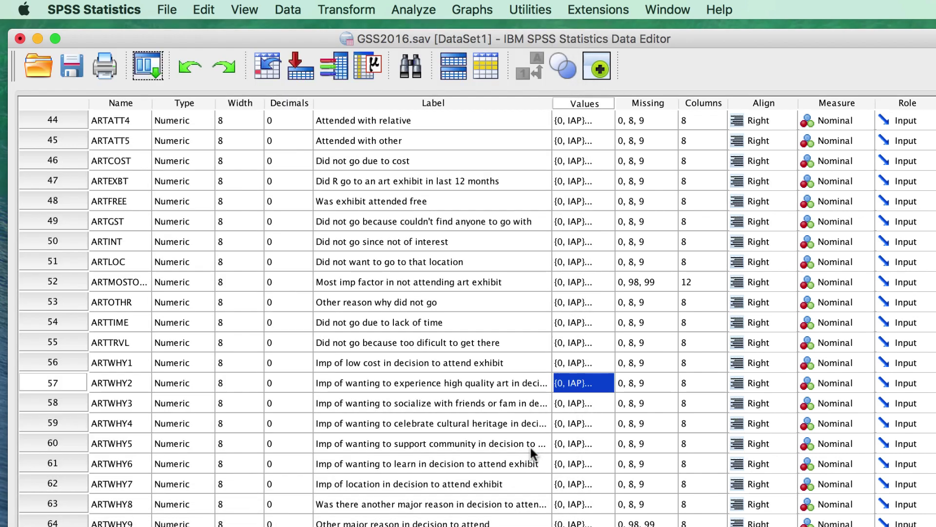
- Run Multiple Response Frequencies with $Attend as the requested table
click(422, 12)
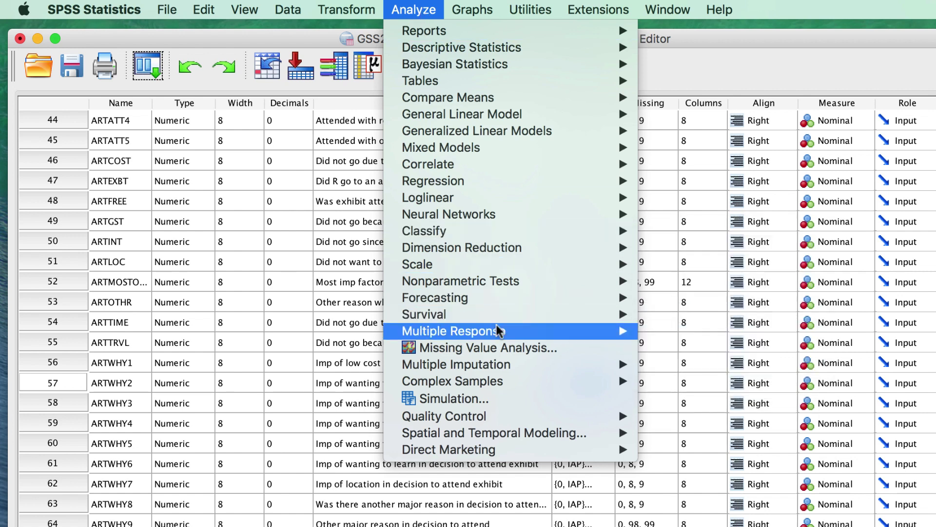
mouse_move(468, 330)
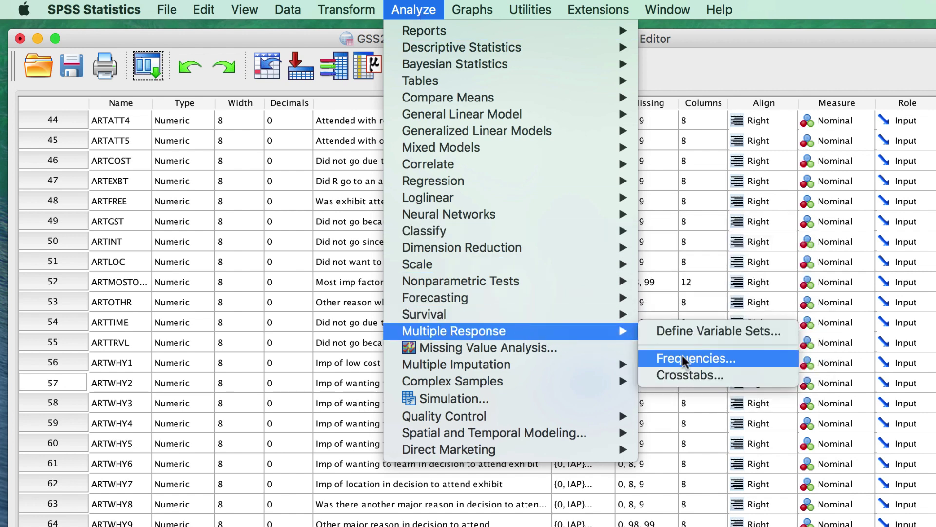
click(683, 355)
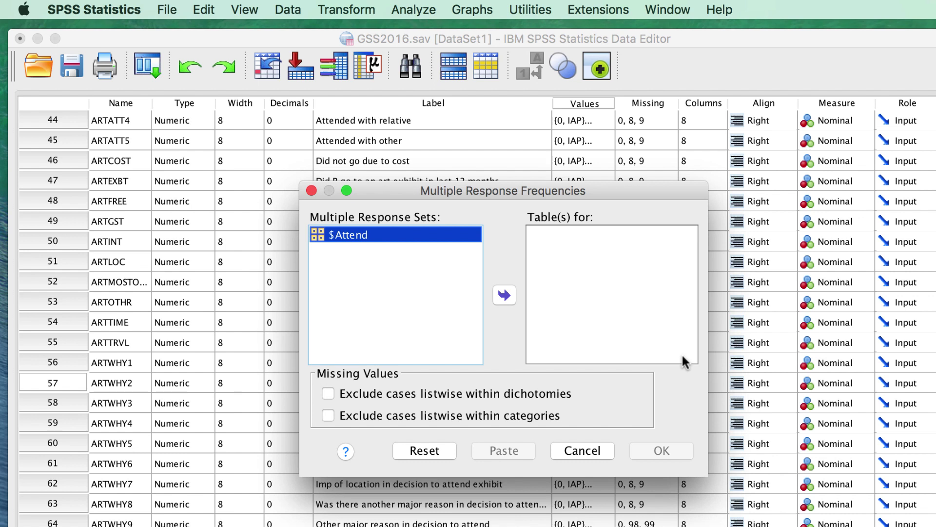
click(505, 296)
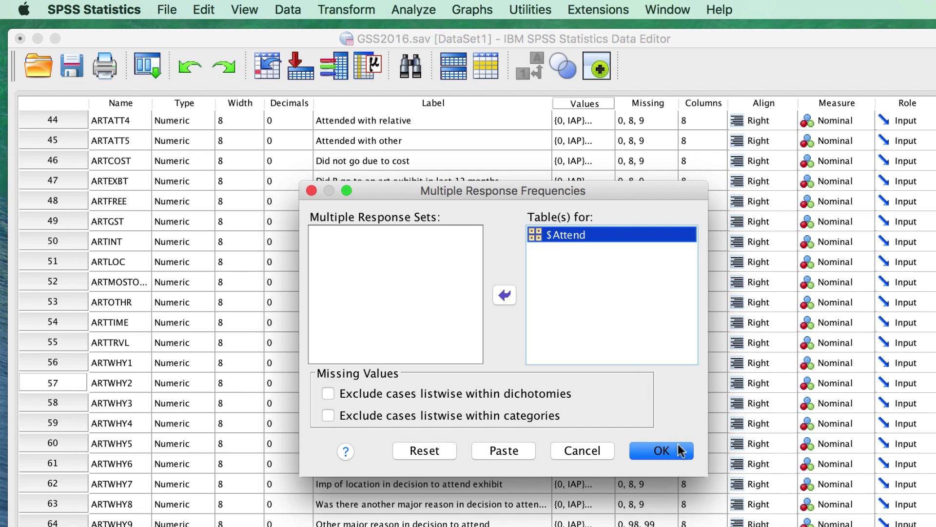
click(679, 450)
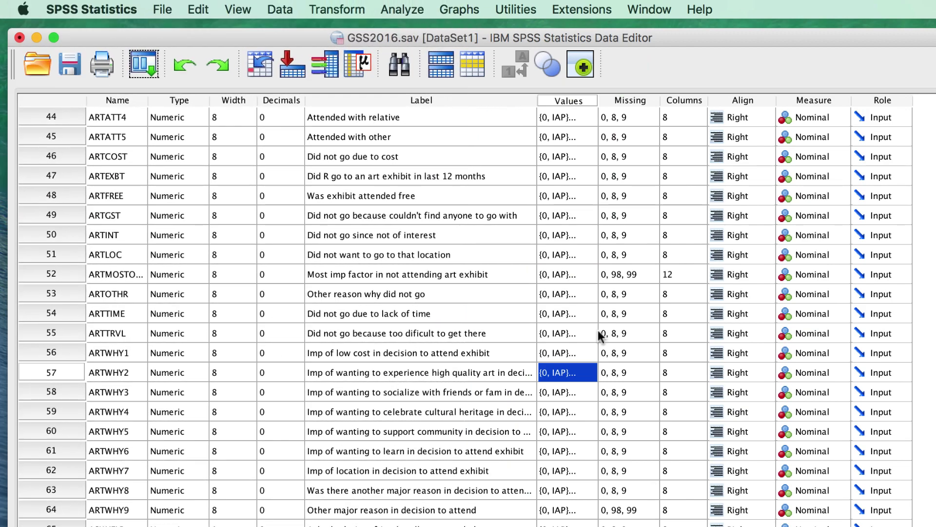
- Queue ARTWHY1 through ARTWHY7 in Recode into Same Variables and open Old and New Values
click(356, 14)
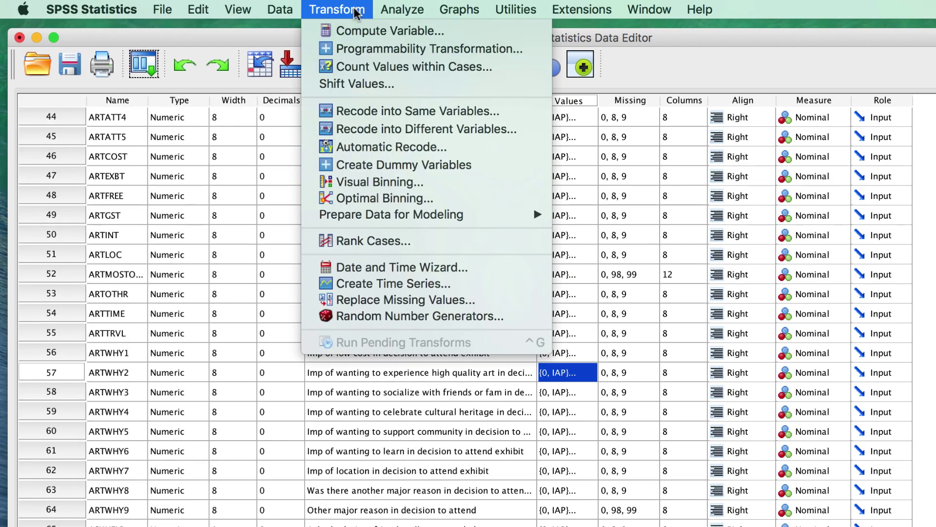
click(492, 113)
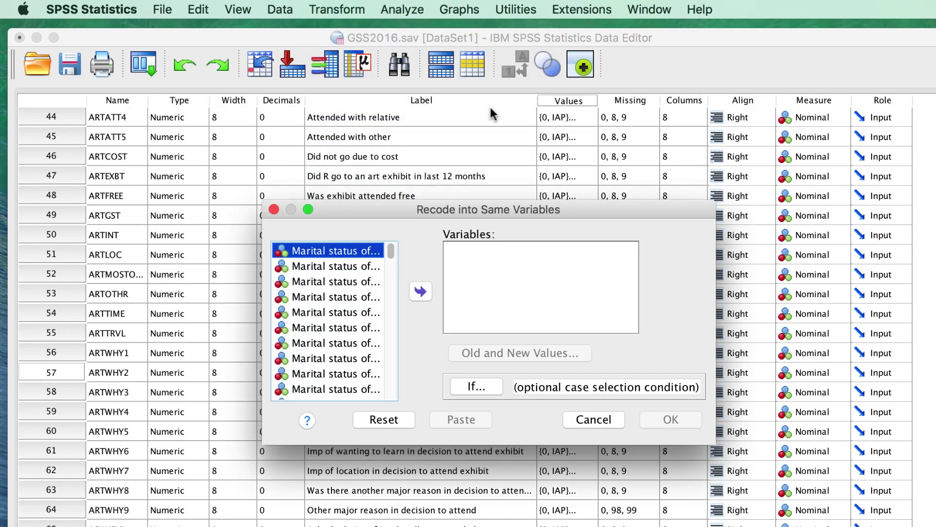
scroll(348, 336, down, 2)
scroll(348, 336, down, 3)
scroll(348, 336, down, 2)
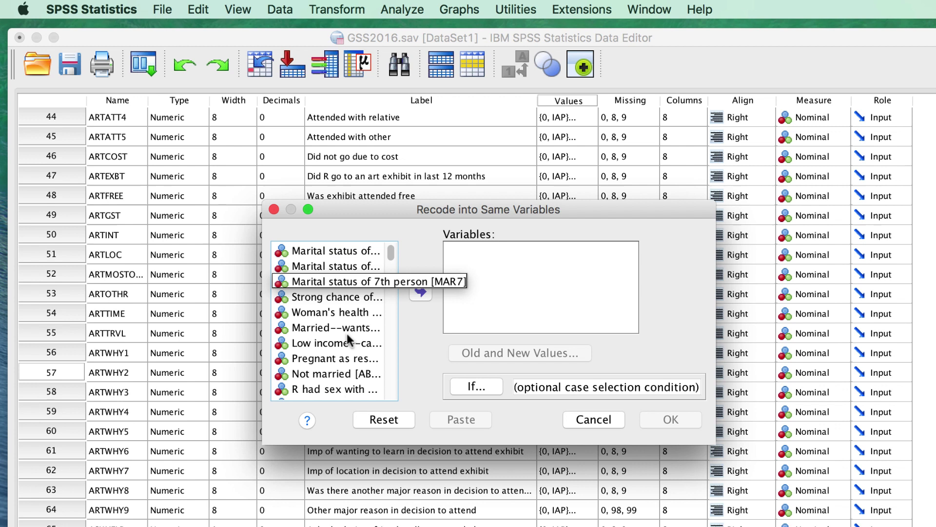
scroll(347, 333, down, 3)
scroll(347, 333, down, 2)
scroll(347, 333, down, 3)
scroll(347, 333, down, 2)
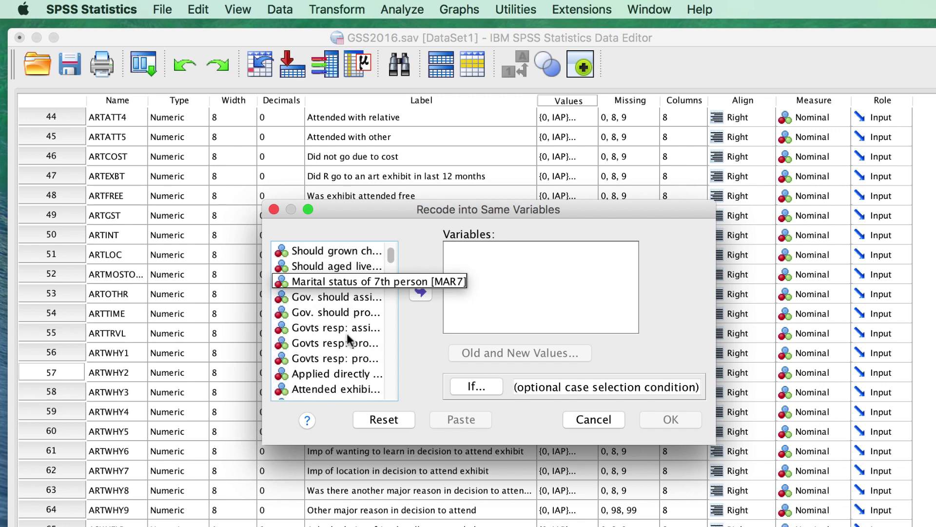
scroll(346, 333, down, 3)
scroll(347, 333, down, 3)
scroll(347, 333, down, 3)
scroll(347, 333, down, 2)
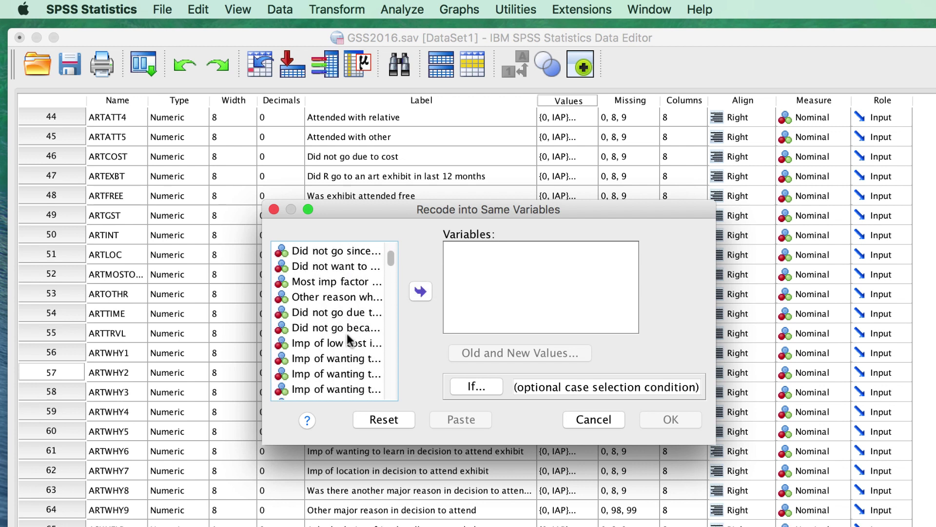
scroll(347, 332, down, 1)
scroll(347, 333, down, 1)
scroll(347, 333, down, 3)
scroll(347, 333, down, 1)
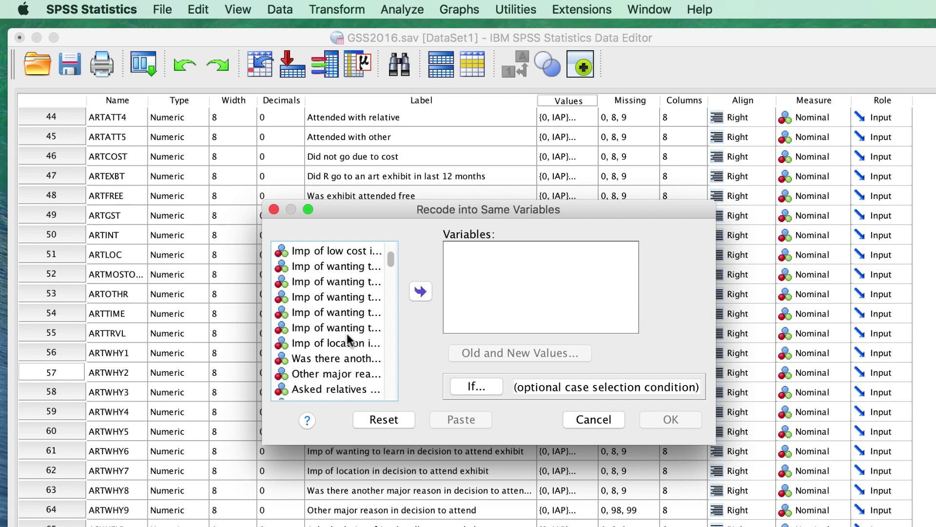
scroll(334, 278, up, 1)
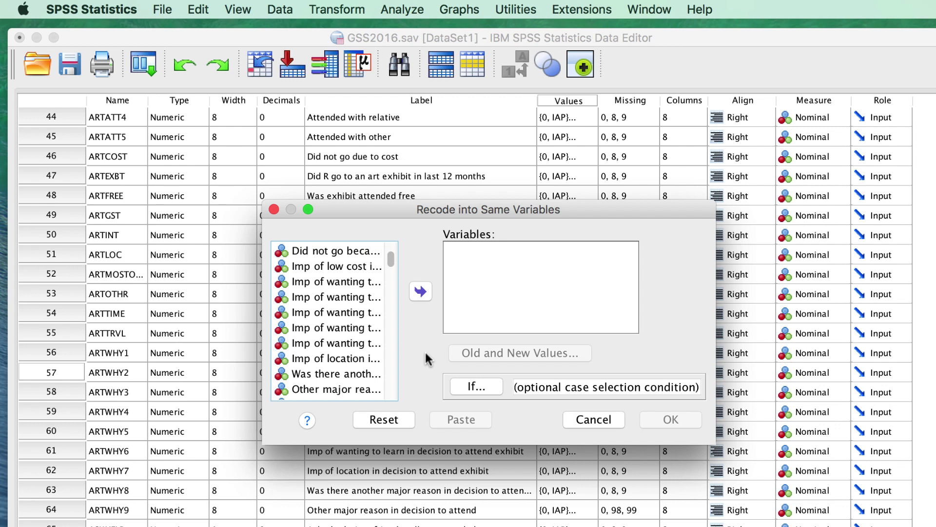
click(341, 266)
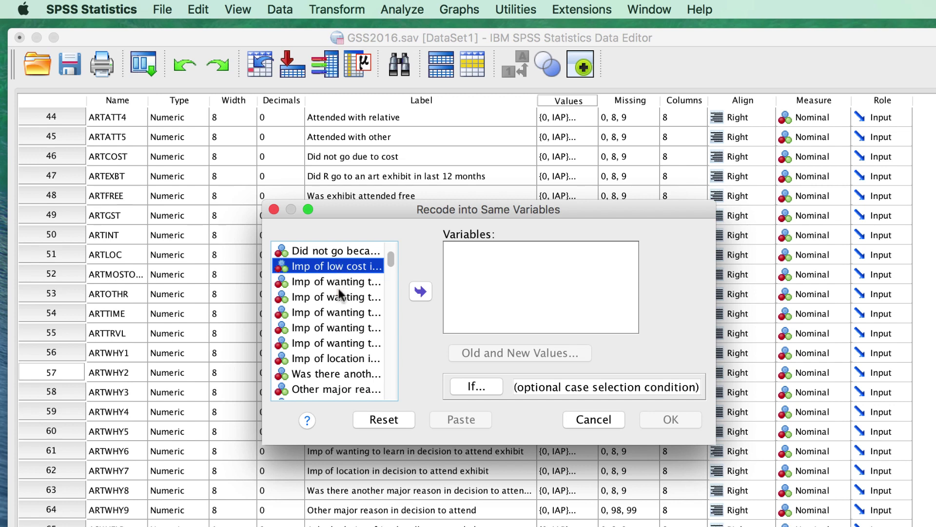
shift+click(346, 358)
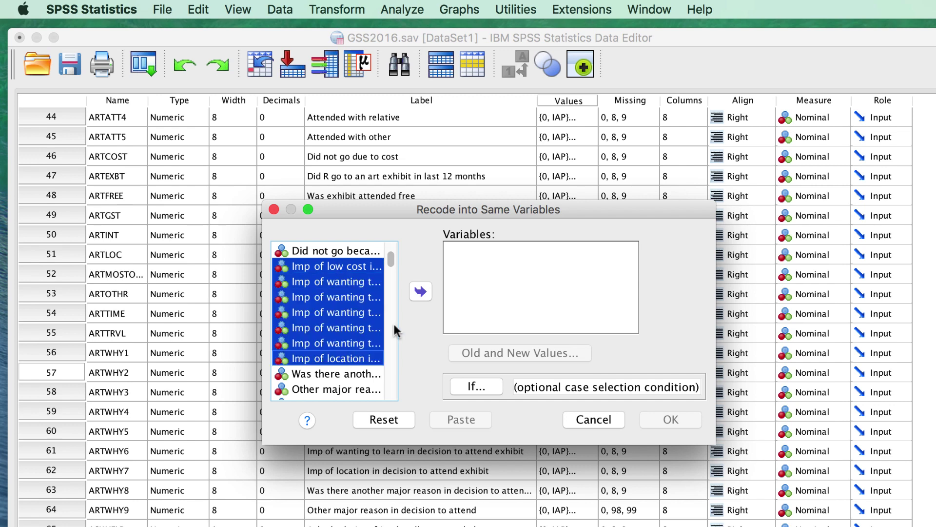
click(422, 293)
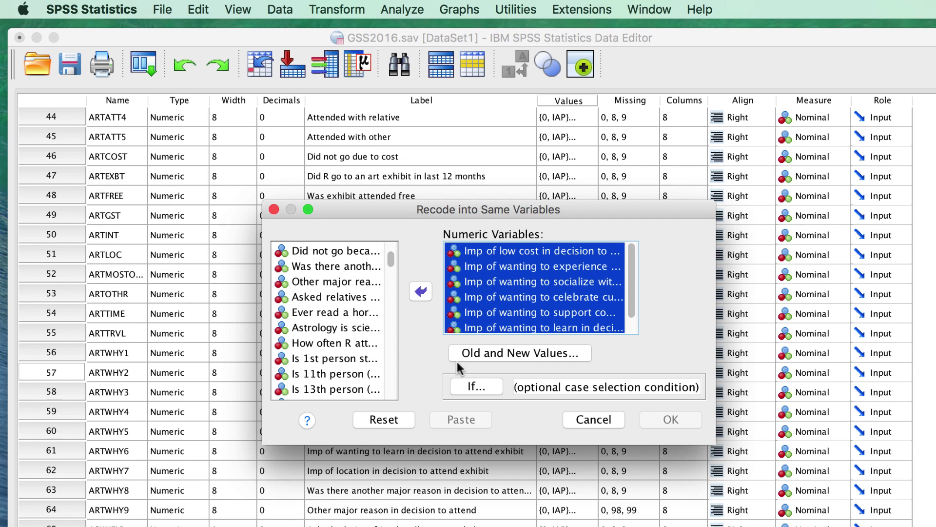
click(511, 352)
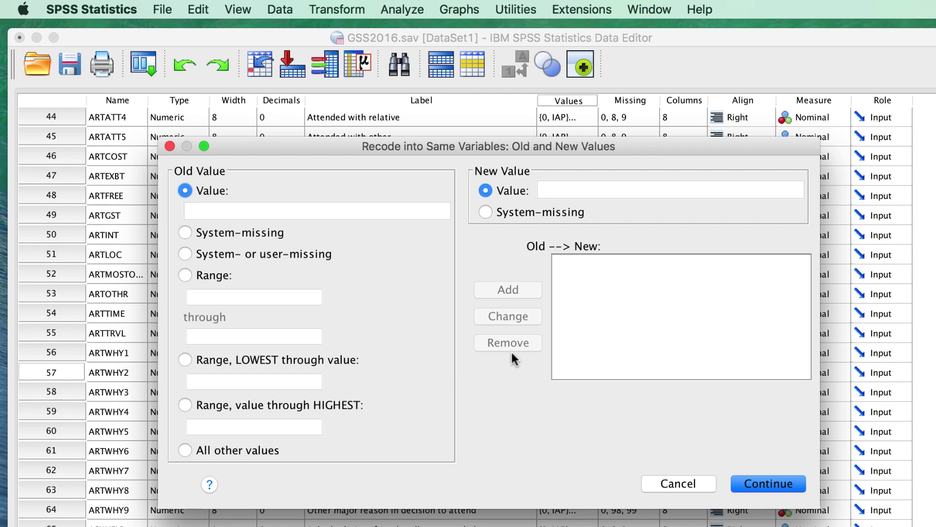
- Add recode rules mapping old value 1 to 1 and old value 2 to 1
click(253, 210)
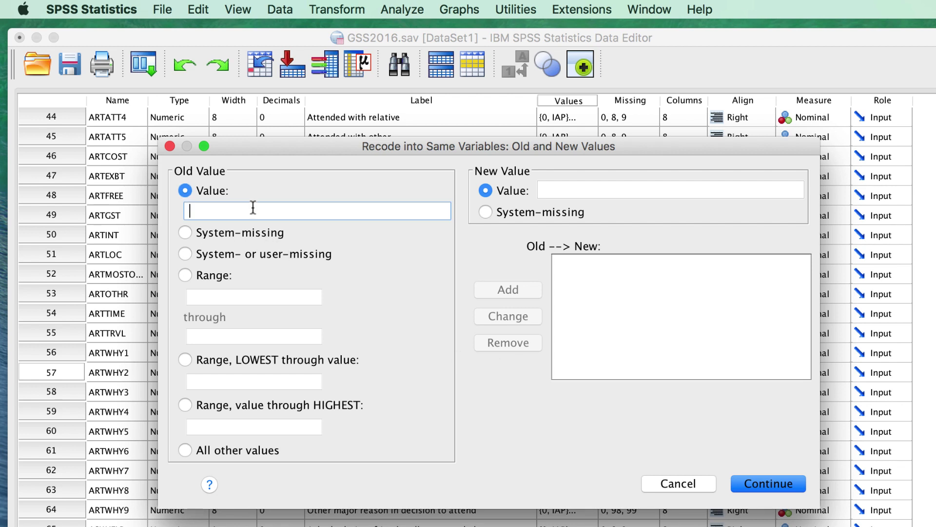
text(1)
click(562, 193)
text(1)
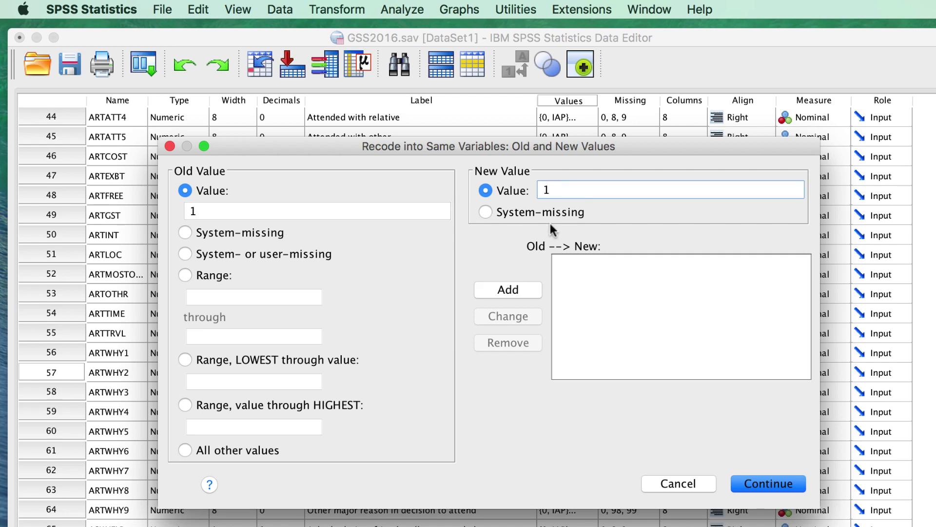
click(520, 287)
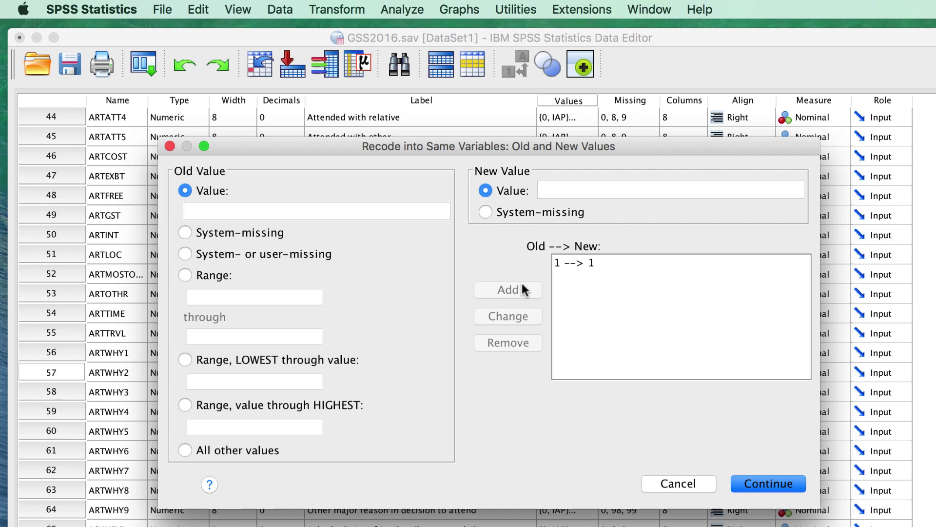
click(333, 213)
text(2)
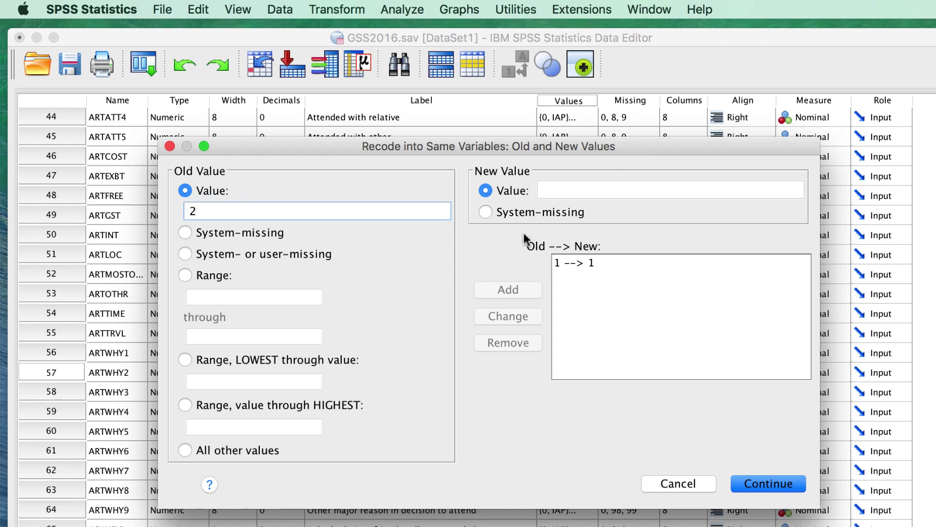
click(552, 190)
text(1)
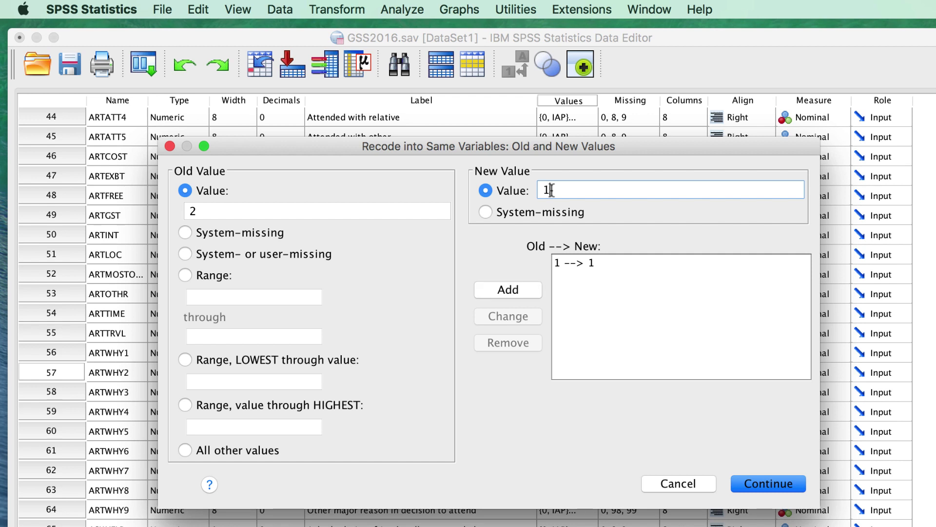
click(534, 291)
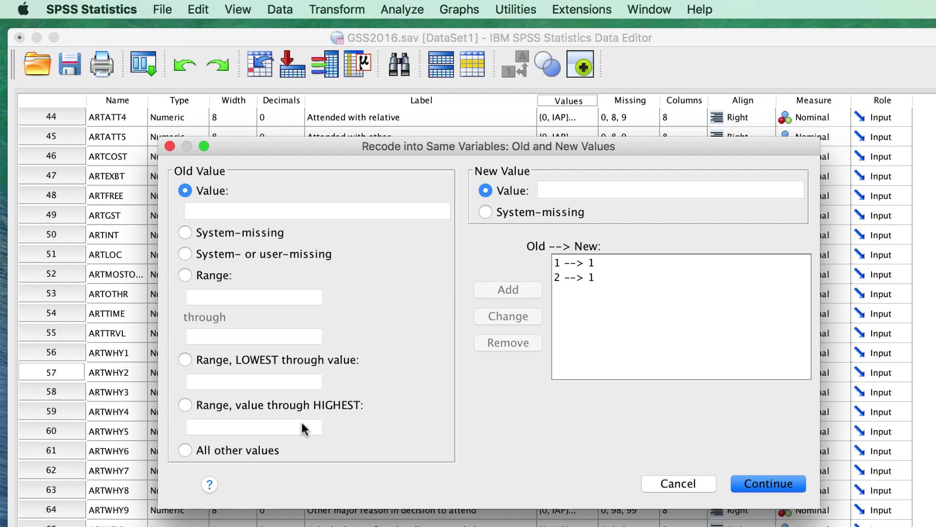
- Add an all-other-values-to-0 rule and confirm the recode mapping
click(185, 451)
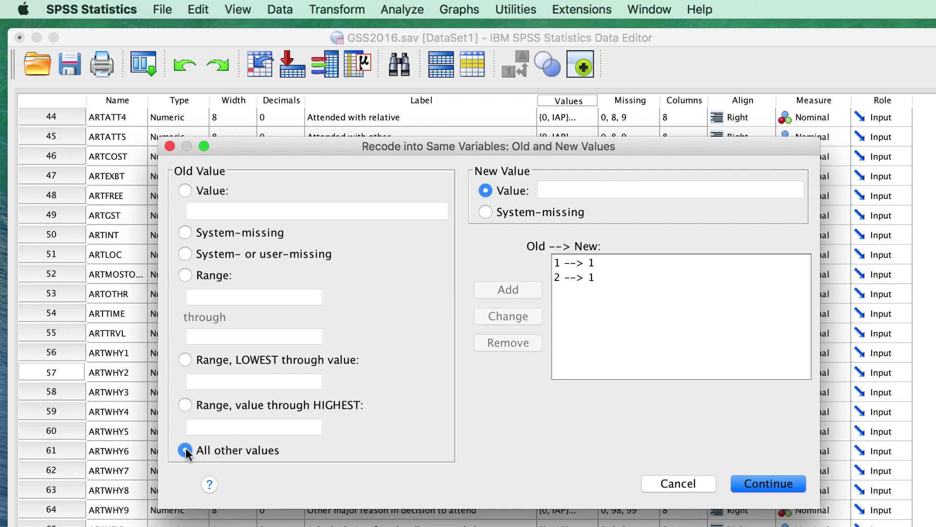
click(561, 188)
text(0)
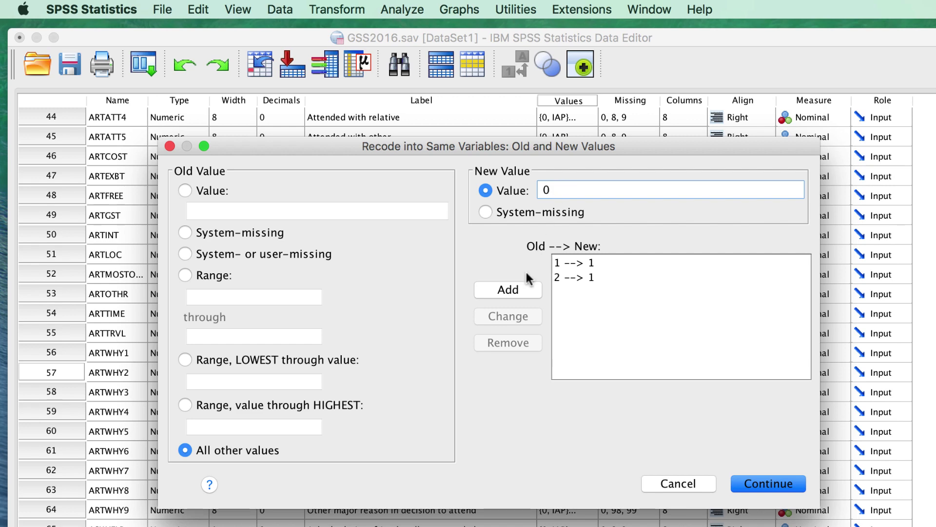
click(526, 290)
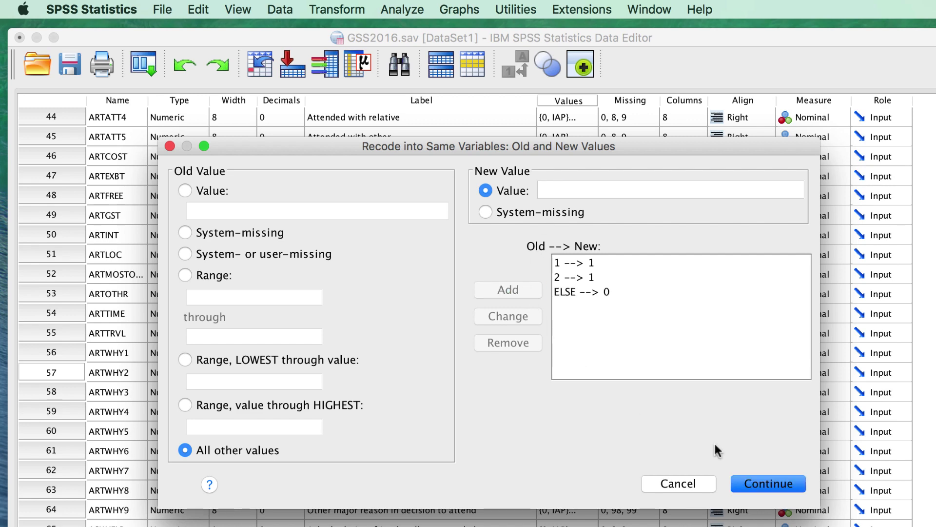
click(765, 485)
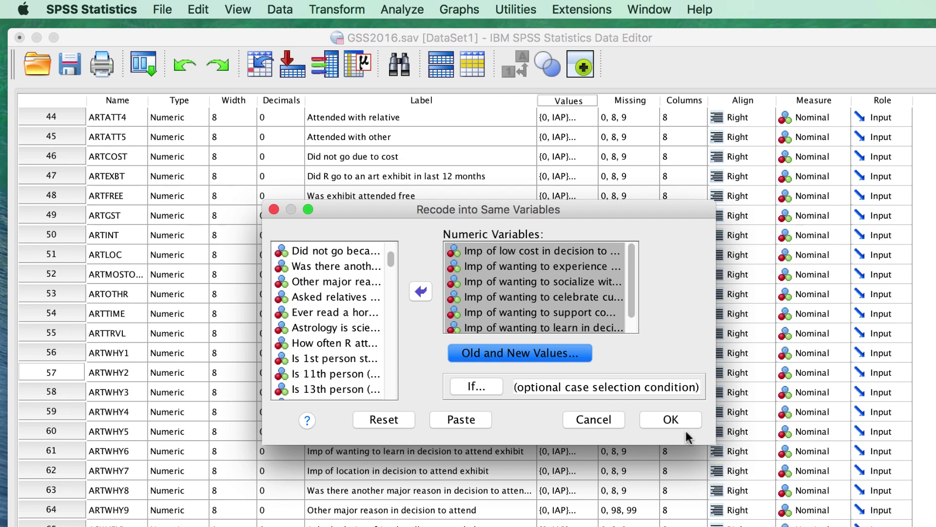
- Run the recode of ARTWHY1–ARTWHY7 with (1=1) (2=1) (ELSE=0)
click(682, 416)
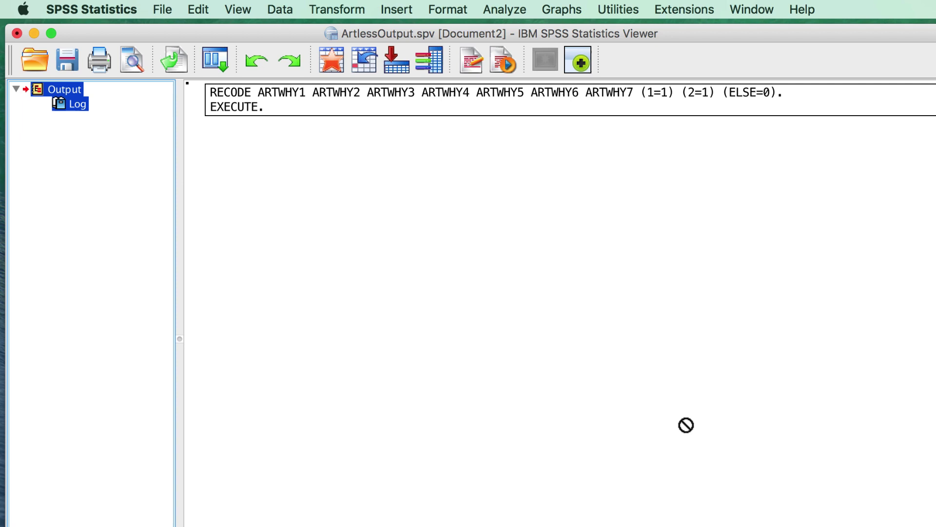